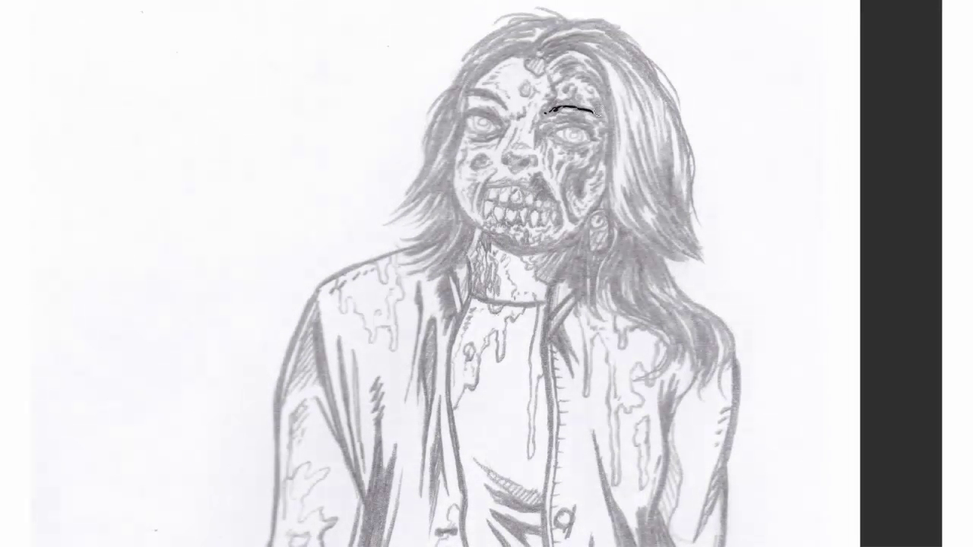
Step: Ink the forehead wound, rotting flesh around the right eye, and the decayed cheek below it
drag(590, 111, 566, 92)
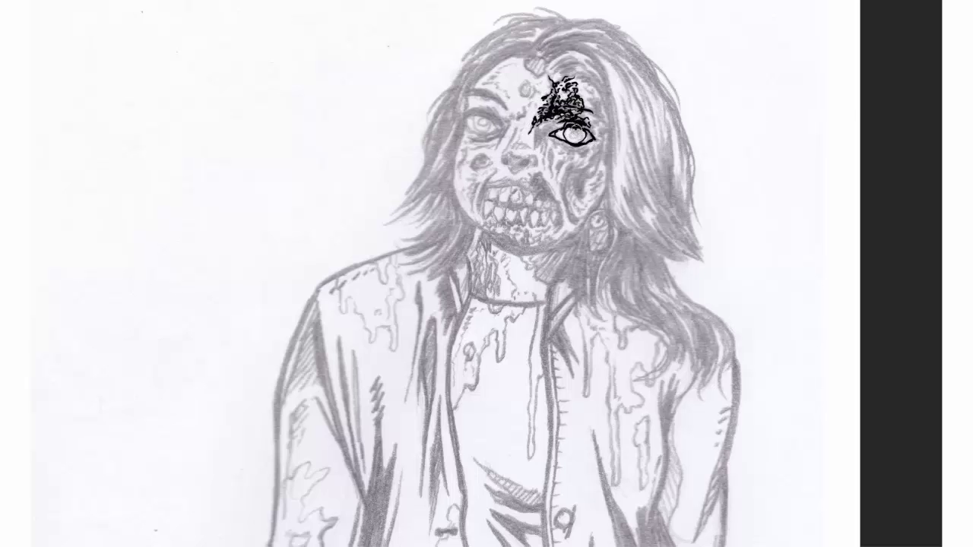
mouse_move(608, 141)
mouse_down()
mouse_move(589, 114)
mouse_move(589, 84)
mouse_move(619, 169)
mouse_move(622, 300)
mouse_up()
drag(608, 186, 618, 275)
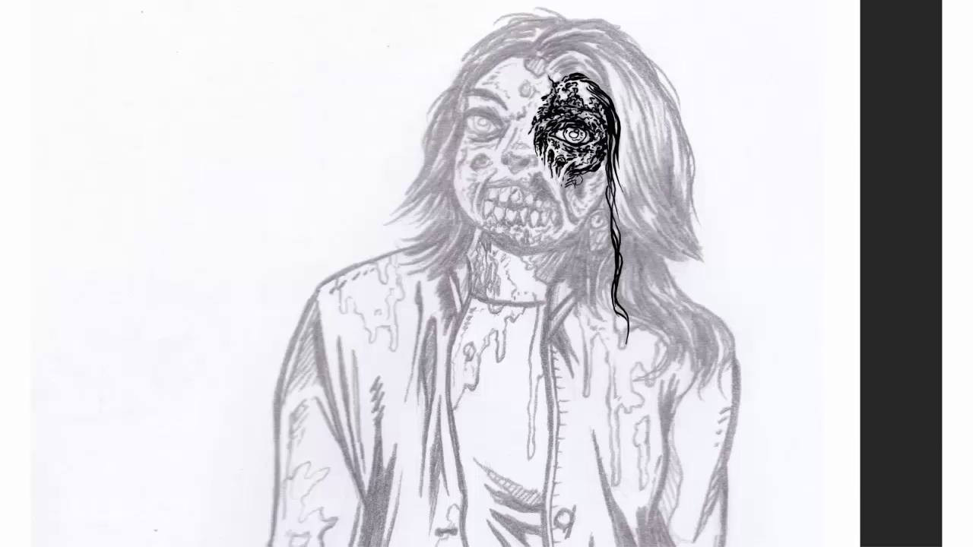
drag(566, 175, 584, 216)
drag(599, 196, 585, 207)
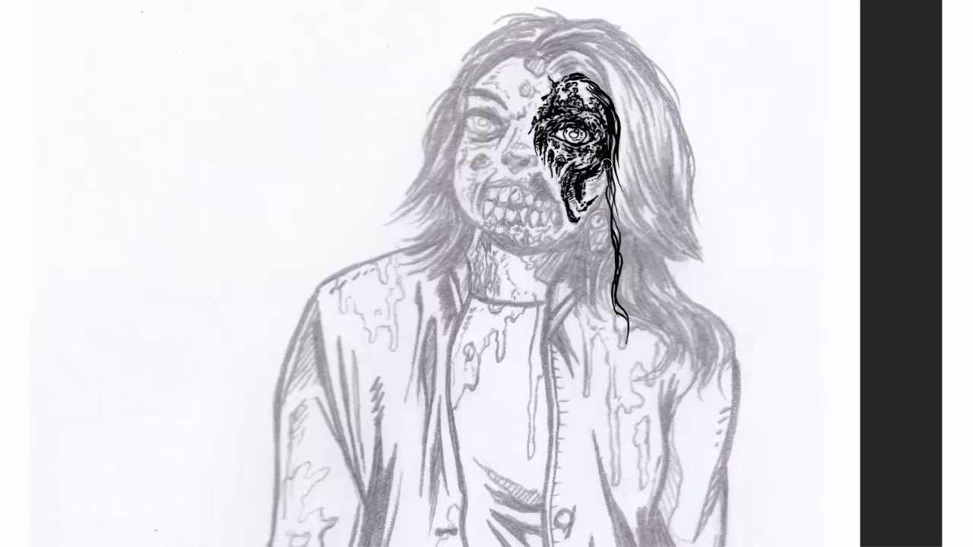
drag(607, 178, 589, 212)
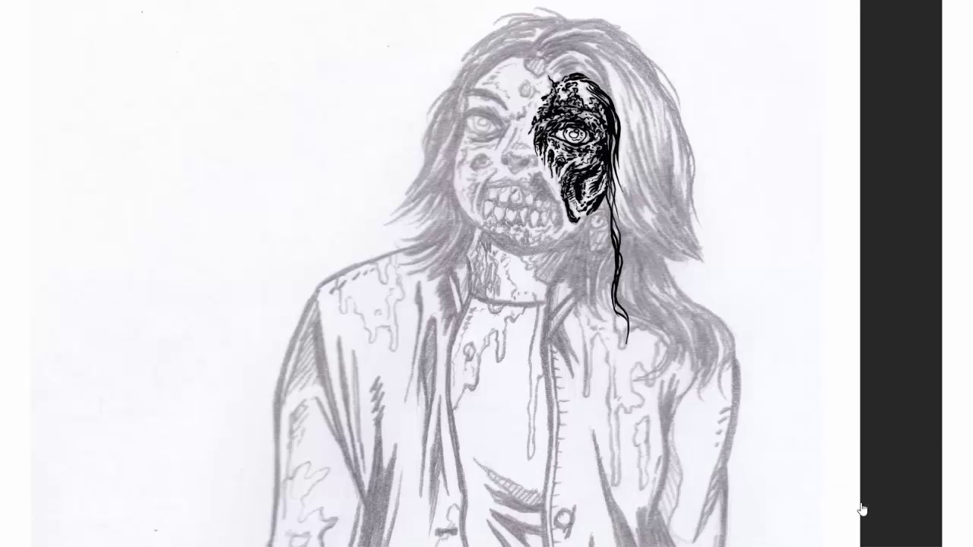
Step: Ink hair along the top and right edge of the face, with long strands and a small curl
mouse_move(582, 68)
mouse_down()
mouse_move(631, 182)
mouse_move(630, 141)
mouse_up()
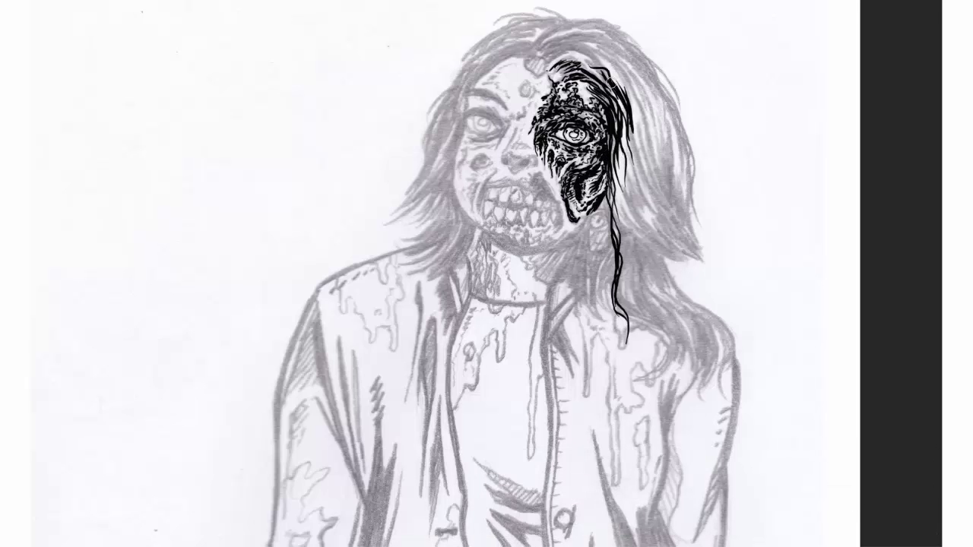
drag(555, 57, 616, 87)
mouse_move(548, 76)
mouse_down()
mouse_move(574, 48)
mouse_move(642, 145)
mouse_up()
drag(631, 99, 660, 263)
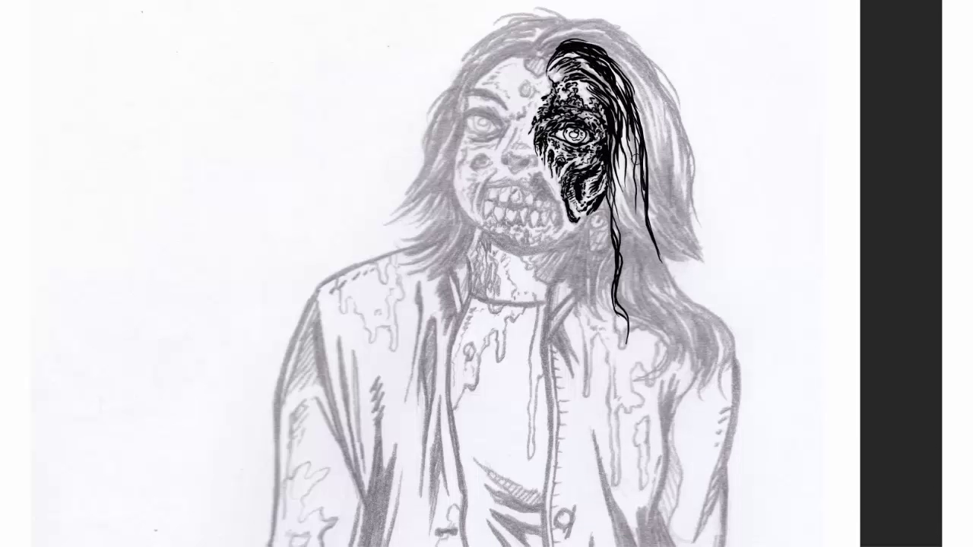
drag(623, 118, 648, 266)
drag(620, 144, 642, 289)
mouse_move(544, 58)
mouse_down()
mouse_move(528, 71)
mouse_move(529, 93)
mouse_up()
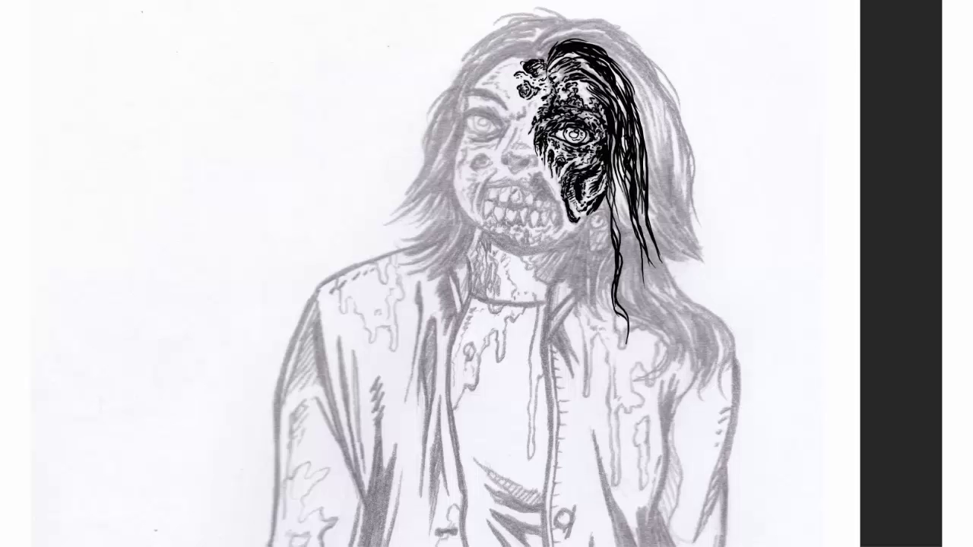
Step: Layer more long strands over the right-side hair and along the top of the head
drag(543, 38, 639, 77)
drag(593, 38, 665, 228)
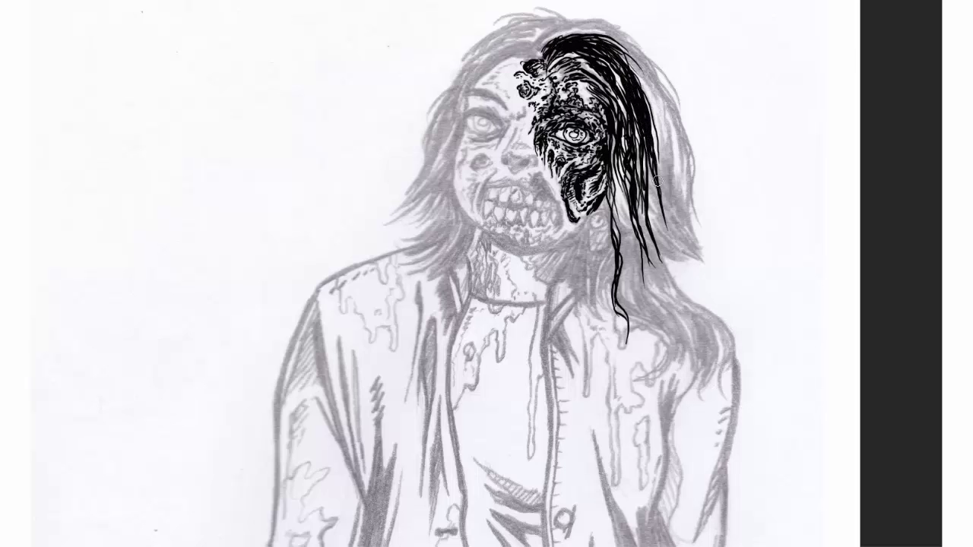
drag(642, 152, 659, 263)
mouse_move(612, 141)
mouse_down()
mouse_move(610, 200)
mouse_move(631, 242)
mouse_up()
drag(648, 204, 660, 285)
drag(590, 16, 544, 47)
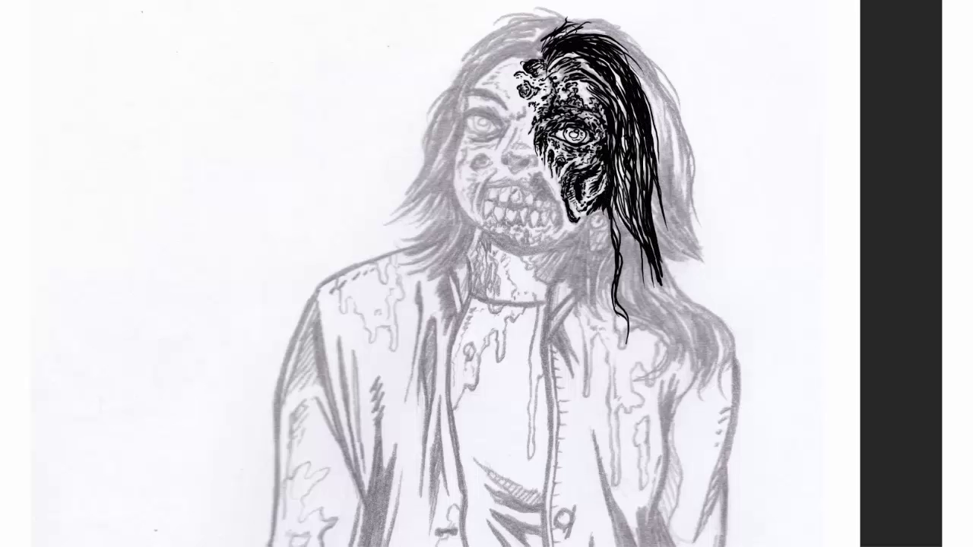
mouse_move(642, 21)
mouse_down()
mouse_move(574, 38)
mouse_move(660, 69)
mouse_up()
Step: Thicken the right-side hair to its far edge, then ink the right jawline and hanging earring
drag(615, 45, 669, 190)
drag(650, 98, 690, 203)
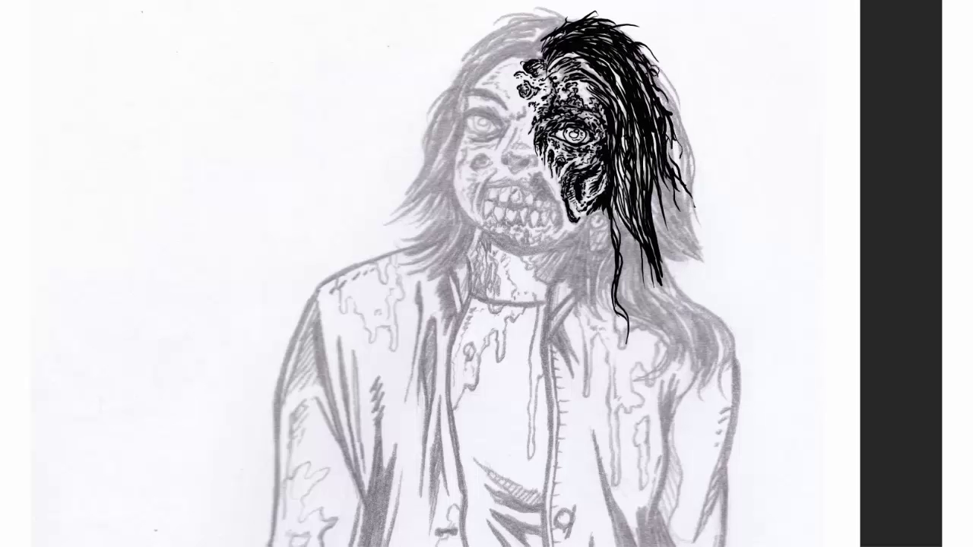
drag(655, 176, 663, 250)
drag(613, 206, 631, 312)
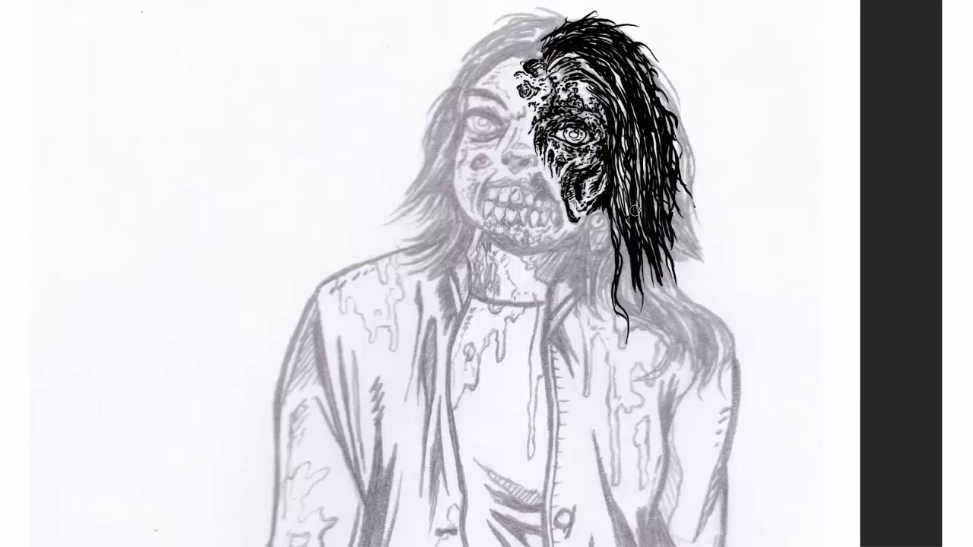
drag(642, 255, 657, 301)
drag(675, 145, 703, 285)
drag(661, 242, 681, 292)
mouse_move(595, 214)
mouse_down()
mouse_move(547, 251)
mouse_move(590, 244)
mouse_move(599, 210)
mouse_up()
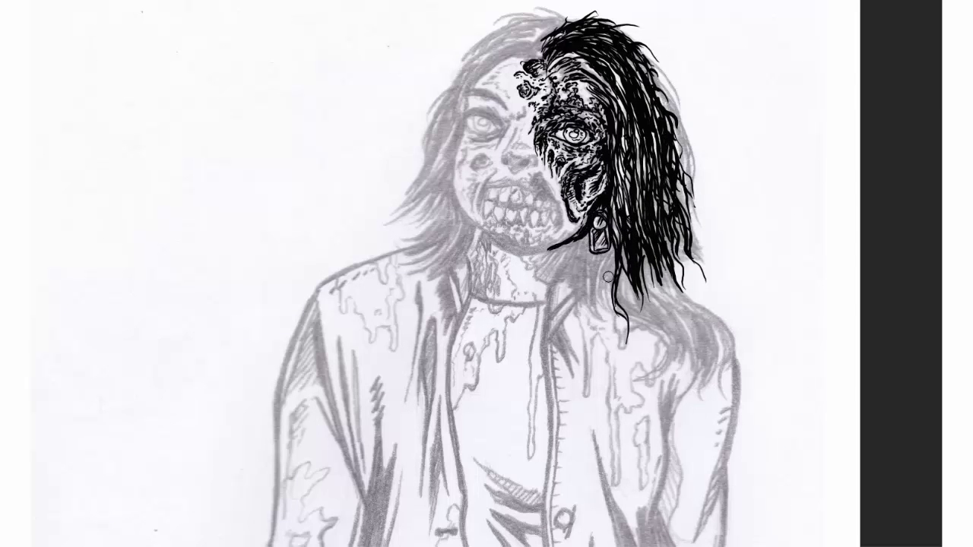
Step: Ink hair across the top-left of the head and over the forehead
drag(568, 4, 490, 35)
mouse_move(555, 22)
mouse_down()
mouse_move(441, 91)
mouse_move(465, 68)
mouse_move(455, 163)
mouse_up()
drag(494, 57, 452, 105)
Step: Ink left-side hair, cracks and marks on the left cheek under the eye, and the jaw and chin outline
mouse_move(543, 43)
mouse_down()
mouse_move(492, 67)
mouse_move(512, 110)
mouse_move(544, 108)
mouse_up()
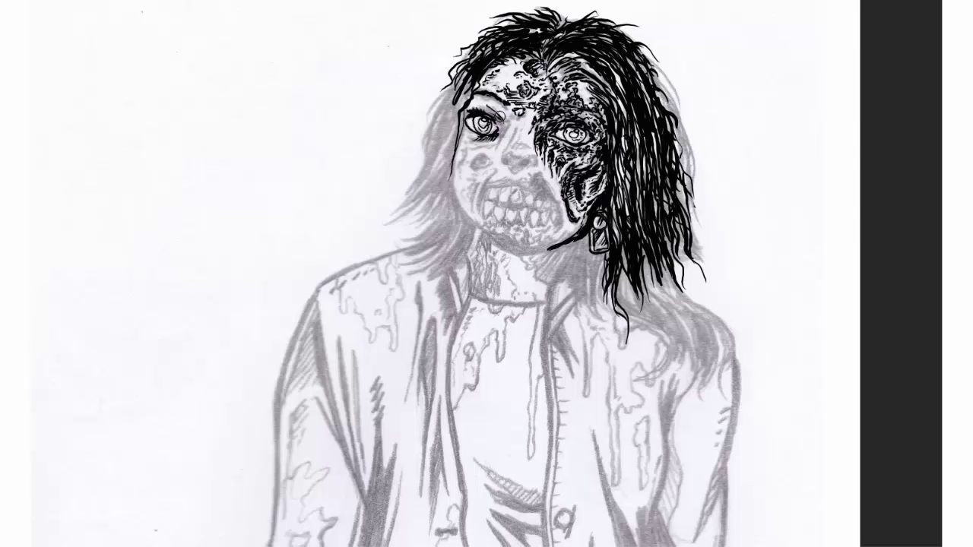
drag(496, 142, 472, 212)
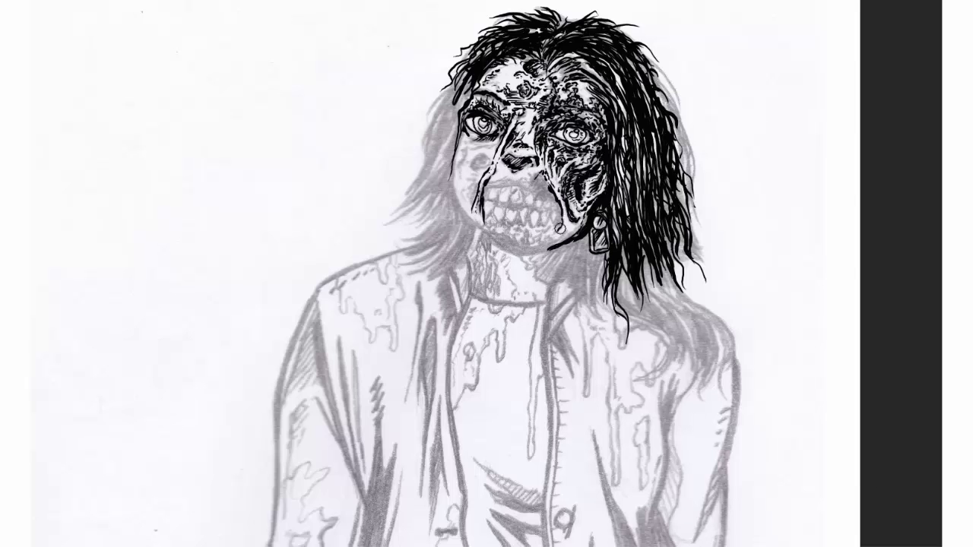
drag(464, 157, 459, 176)
drag(465, 143, 454, 186)
drag(493, 149, 473, 168)
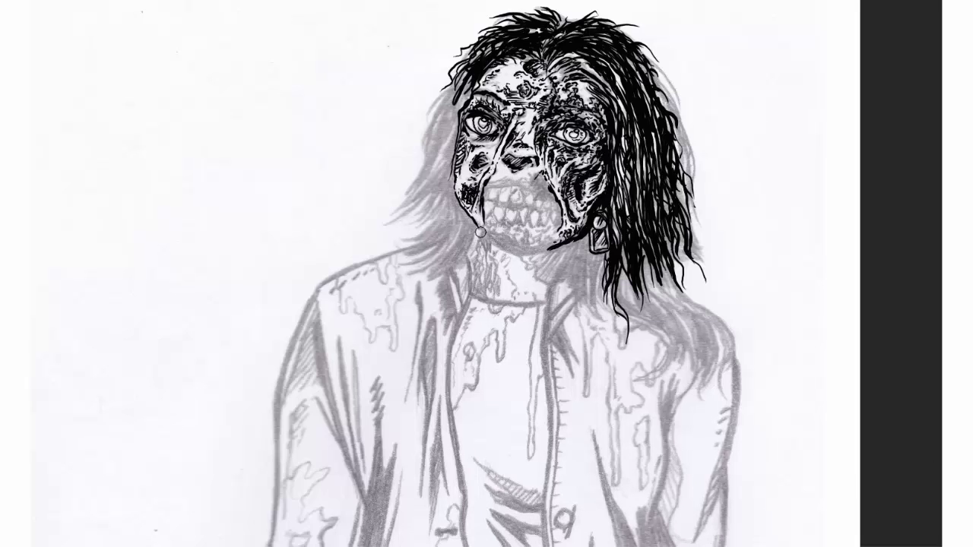
mouse_move(555, 249)
mouse_down()
mouse_move(498, 257)
mouse_move(486, 230)
mouse_up()
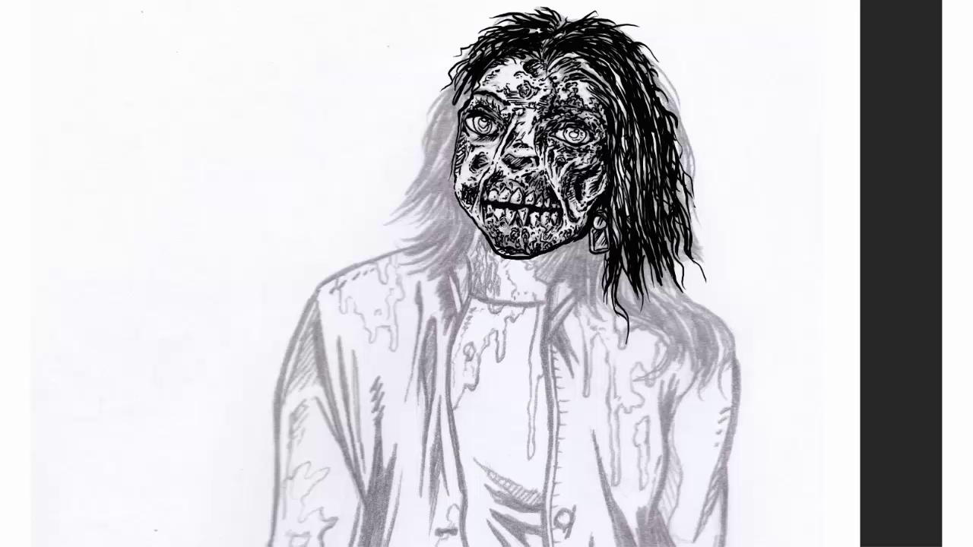
Step: Brush black hair strands down the left of the face and over the neck
mouse_move(459, 88)
mouse_down()
mouse_move(426, 171)
mouse_move(437, 156)
mouse_up()
mouse_move(456, 114)
mouse_down()
mouse_move(441, 190)
mouse_move(396, 221)
mouse_move(406, 202)
mouse_up()
drag(439, 148, 409, 234)
mouse_move(438, 130)
mouse_down()
mouse_move(424, 176)
mouse_move(437, 222)
mouse_move(399, 265)
mouse_up()
drag(450, 169, 414, 247)
drag(464, 196, 431, 292)
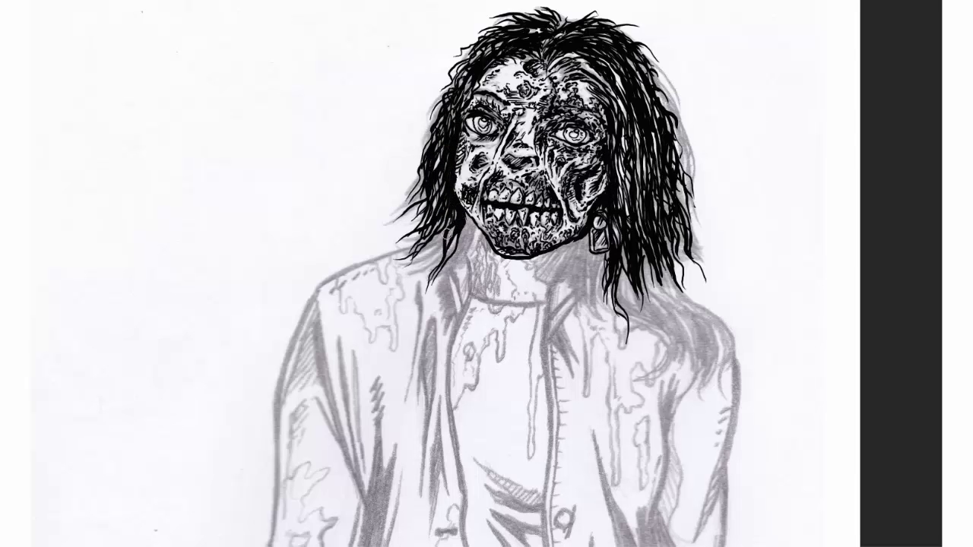
drag(450, 221, 409, 298)
drag(427, 255, 422, 301)
drag(475, 218, 443, 307)
drag(456, 262, 437, 330)
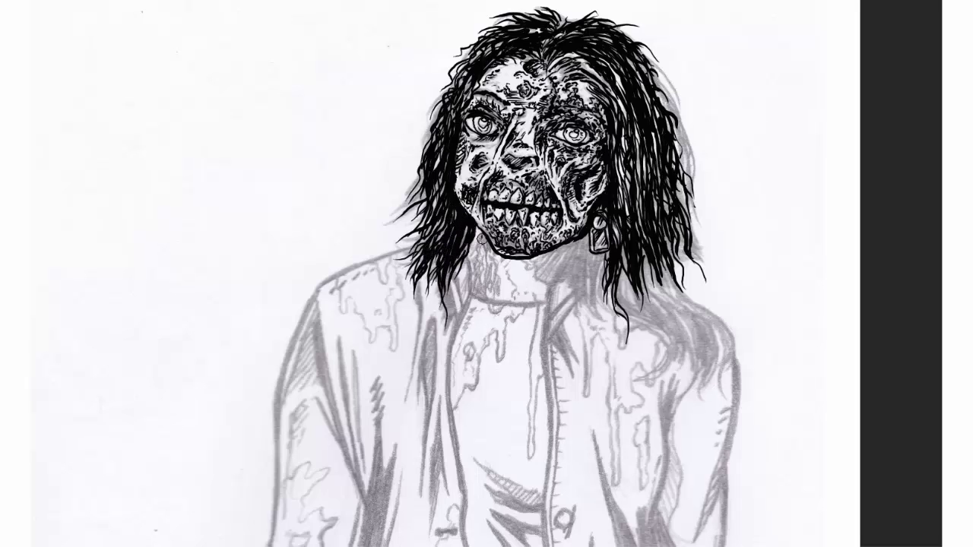
Step: Outline the V-shaped left and right collar flaps, fill the right one black, and ink the collar band
drag(485, 225, 459, 322)
drag(448, 275, 459, 321)
drag(590, 242, 550, 330)
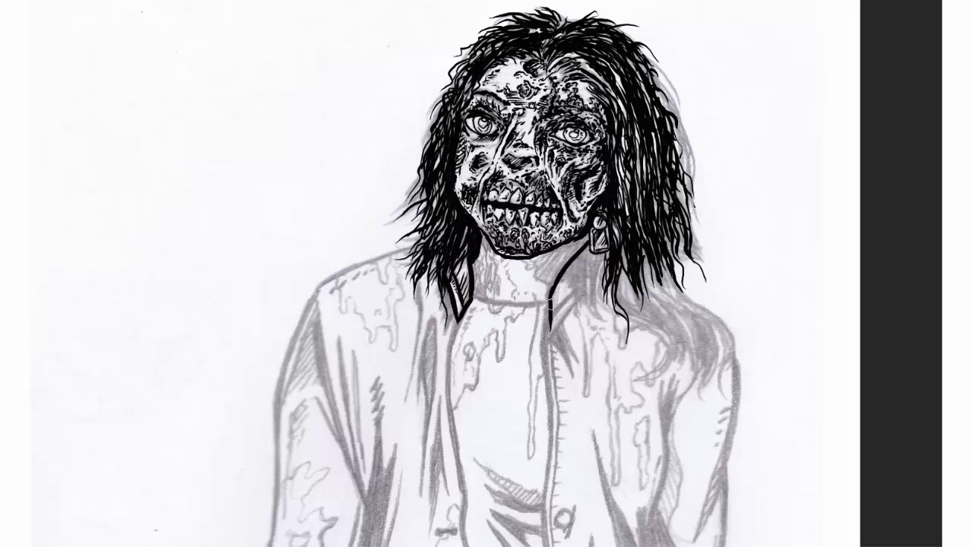
drag(605, 269, 552, 333)
mouse_move(560, 286)
mouse_down()
mouse_move(579, 262)
mouse_move(608, 251)
mouse_move(567, 242)
mouse_move(541, 287)
mouse_up()
mouse_move(544, 254)
mouse_down()
mouse_move(543, 292)
mouse_move(474, 302)
mouse_up()
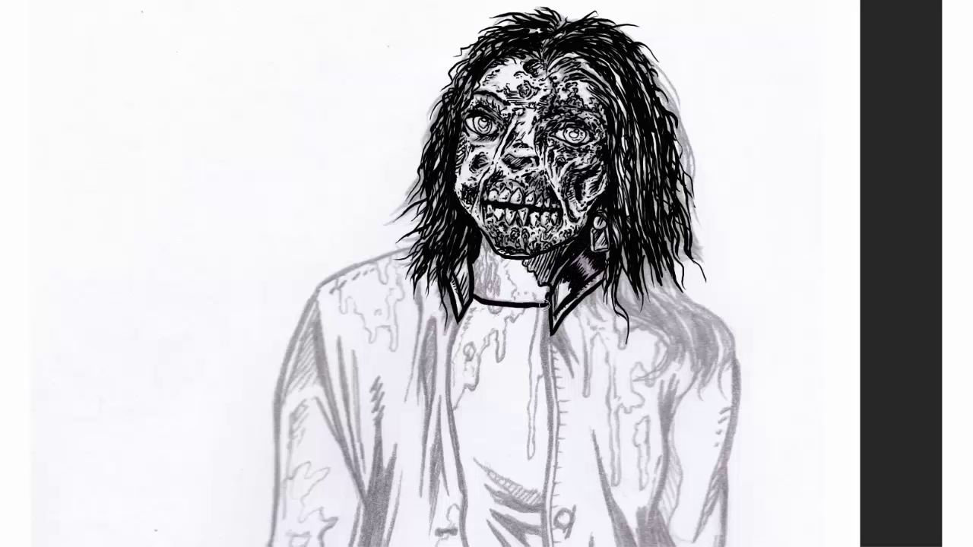
Step: Shade the neck, draw blood drips below the left collar, and ink the shirt's left front edge
mouse_move(495, 259)
mouse_down()
mouse_move(523, 301)
mouse_move(477, 296)
mouse_up()
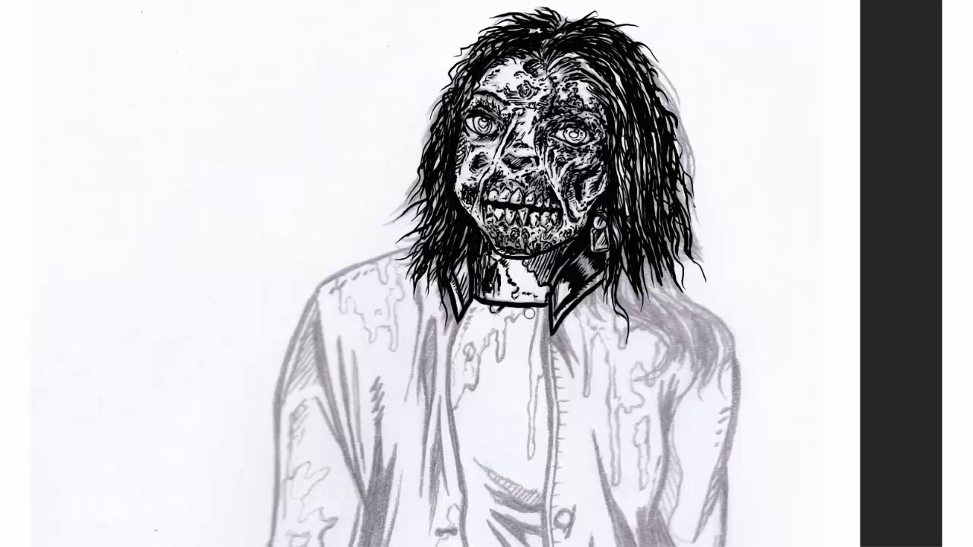
drag(530, 312, 457, 403)
drag(480, 336, 464, 397)
mouse_move(471, 307)
mouse_down()
mouse_move(468, 363)
mouse_move(456, 356)
mouse_up()
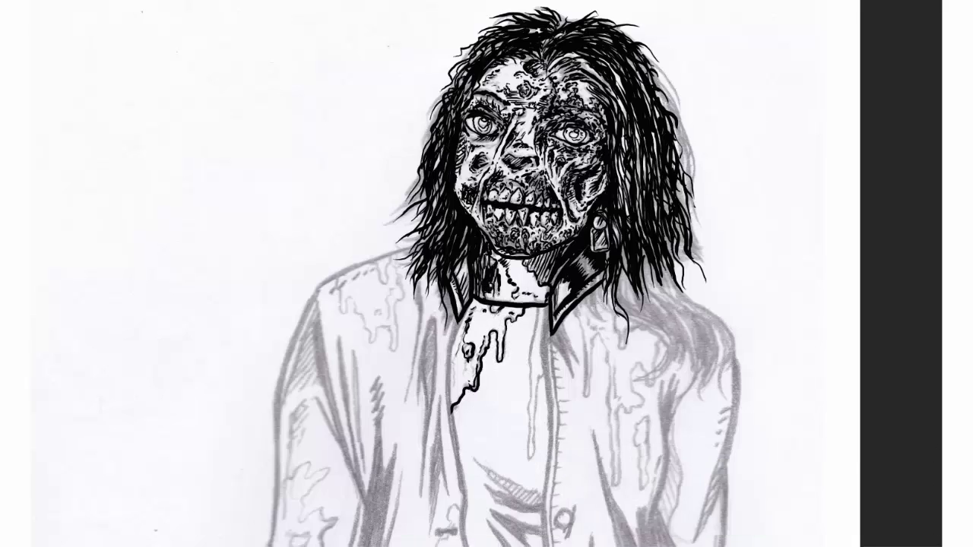
mouse_move(486, 169)
mouse_down()
mouse_move(480, 292)
mouse_move(492, 387)
mouse_up()
mouse_move(473, 240)
mouse_down()
mouse_move(461, 380)
mouse_move(454, 344)
mouse_up()
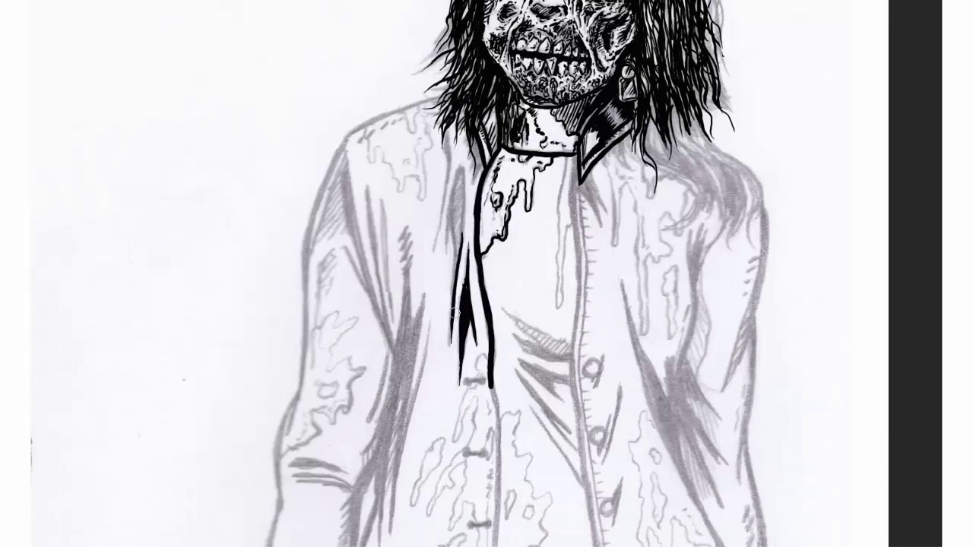
mouse_move(464, 165)
mouse_down()
mouse_move(453, 256)
mouse_move(456, 231)
mouse_up()
Step: Ink the left shoulder line with hatching, shoulder drips, and the left sleeve's outer and inner contours
drag(446, 129, 441, 248)
mouse_move(431, 100)
mouse_down()
mouse_move(349, 136)
mouse_move(403, 130)
mouse_move(410, 199)
mouse_up()
mouse_move(383, 114)
mouse_down()
mouse_move(371, 183)
mouse_move(418, 173)
mouse_up()
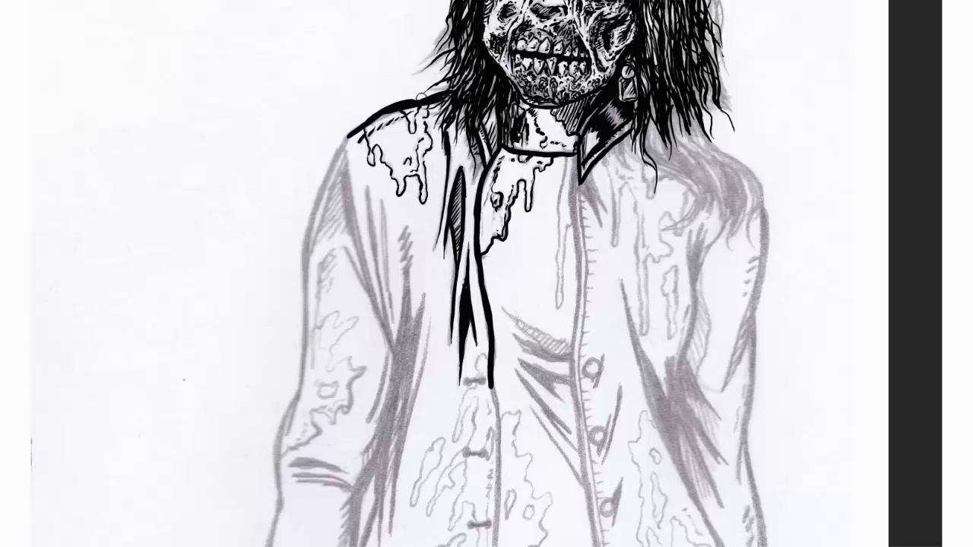
drag(348, 137, 304, 279)
mouse_move(345, 162)
mouse_down()
mouse_move(397, 353)
mouse_move(327, 206)
mouse_move(313, 252)
mouse_up()
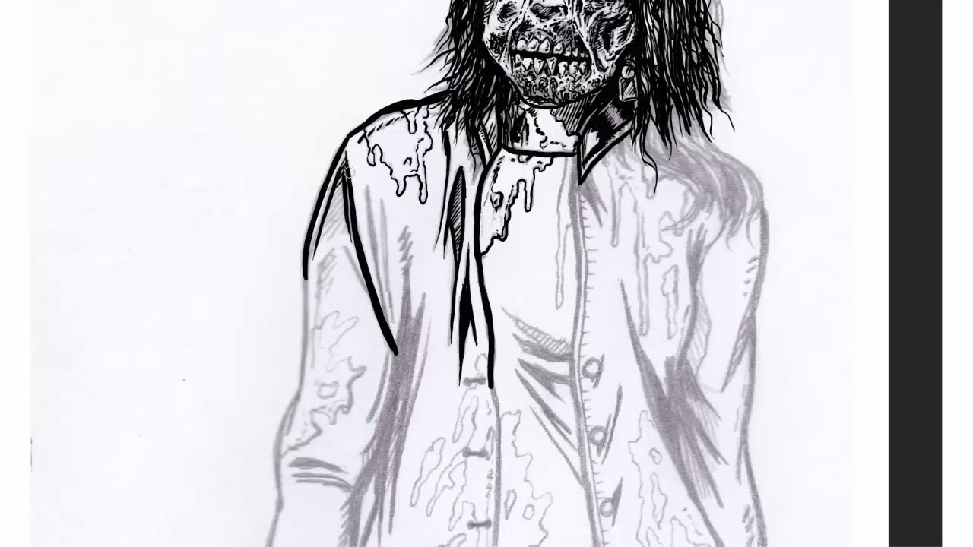
drag(355, 213, 351, 240)
Step: Fill the left sleeve with ink strokes and hatching patches
drag(365, 177, 387, 326)
drag(378, 194, 397, 326)
drag(411, 260, 401, 360)
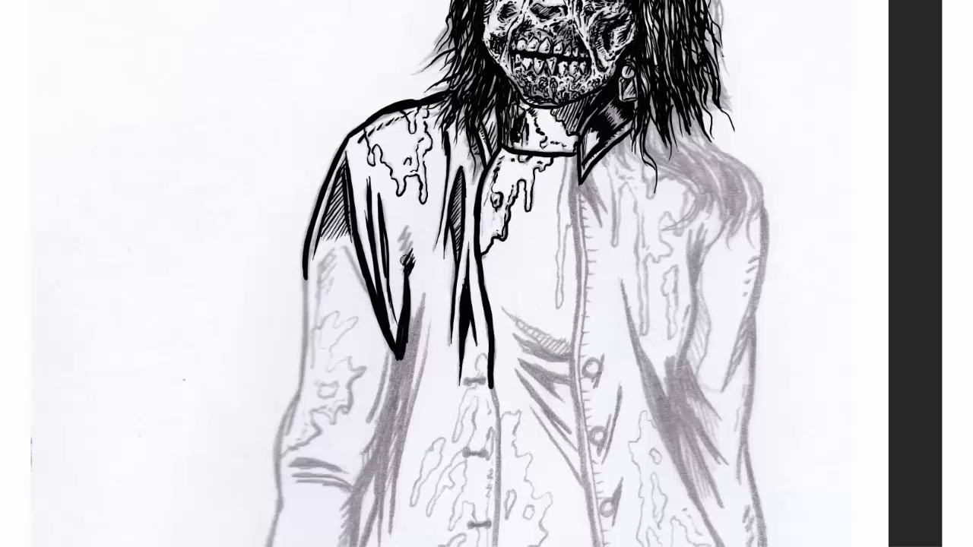
drag(413, 229, 401, 263)
drag(417, 313, 410, 338)
drag(420, 289, 401, 409)
drag(427, 310, 395, 463)
scroll(402, 380, down, 5)
Step: Add more sleeve strokes and ink hair strands falling down along the sleeve
drag(407, 182, 383, 342)
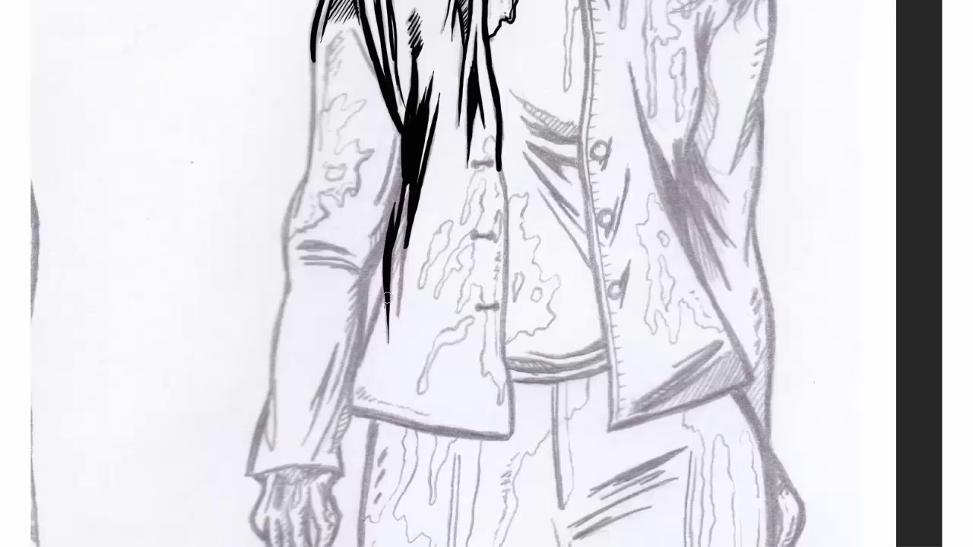
drag(400, 161, 385, 324)
drag(400, 149, 371, 241)
drag(392, 122, 362, 298)
drag(391, 207, 375, 248)
drag(414, 189, 400, 322)
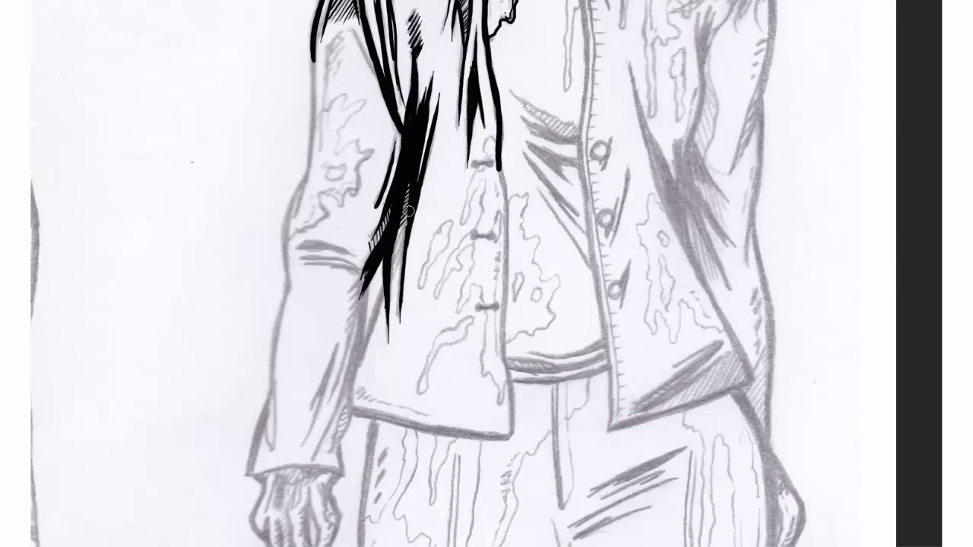
drag(404, 206, 390, 287)
drag(383, 275, 358, 362)
drag(386, 257, 359, 368)
scroll(380, 304, down, 4)
Step: Ink the cuff line across the sleeve bottom, strokes along the sleeve edge, and upper-sleeve folds
drag(358, 140, 341, 232)
drag(355, 169, 303, 301)
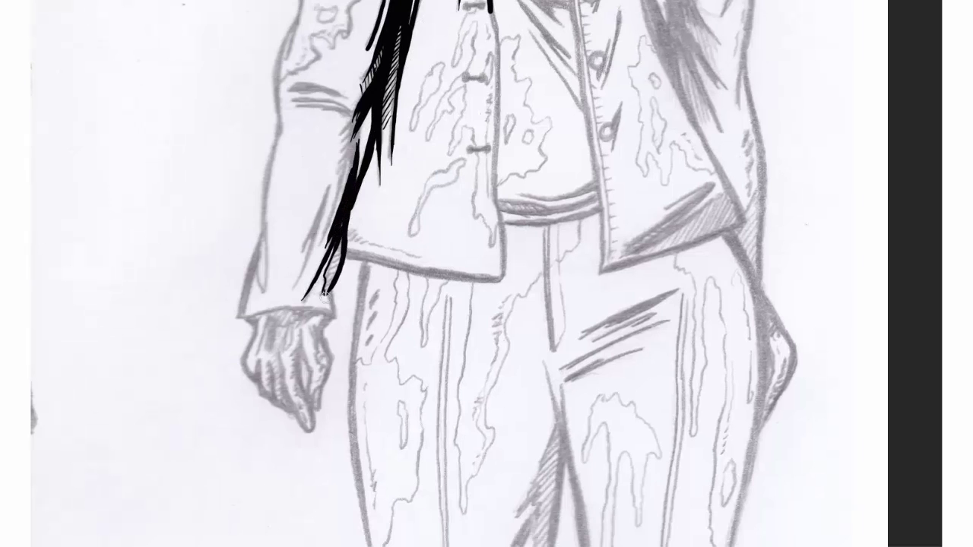
drag(354, 219, 320, 303)
drag(341, 246, 330, 300)
drag(239, 316, 337, 313)
drag(335, 186, 297, 280)
drag(347, 150, 295, 292)
drag(363, 116, 338, 197)
drag(290, 105, 350, 110)
drag(289, 95, 346, 100)
drag(287, 85, 350, 90)
Step: Outline the sleeve's left edge down to the cuff and add short strokes inside the cuff
drag(281, 123, 240, 312)
drag(270, 228, 266, 291)
drag(275, 242, 266, 283)
drag(275, 186, 271, 252)
scroll(487, 304, down, 5)
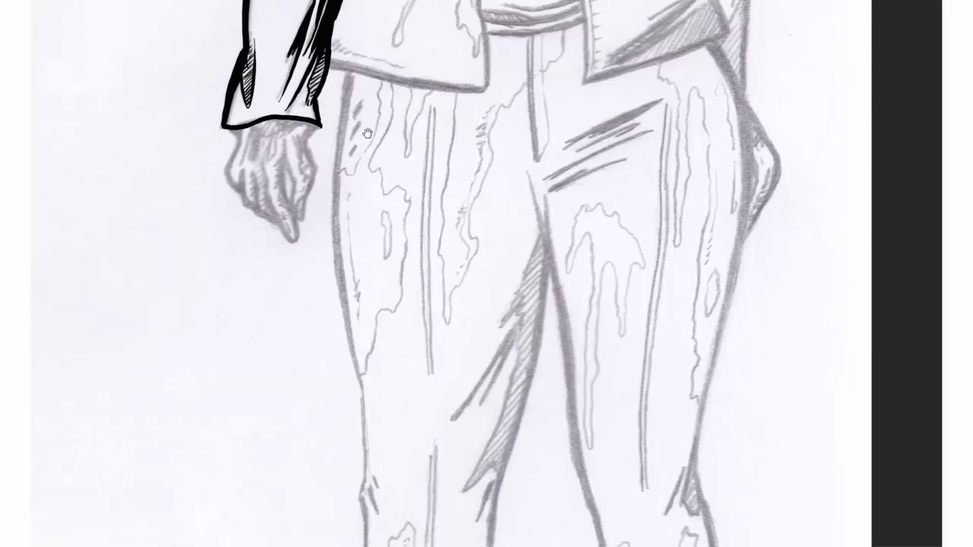
Step: Outline the hanging hand's edges and fingers, with hatching on the wrist below the cuff
drag(305, 126, 313, 180)
mouse_move(303, 145)
mouse_down()
mouse_move(299, 227)
mouse_move(281, 181)
mouse_move(294, 246)
mouse_move(267, 151)
mouse_move(274, 123)
mouse_move(305, 137)
mouse_up()
drag(298, 159, 291, 177)
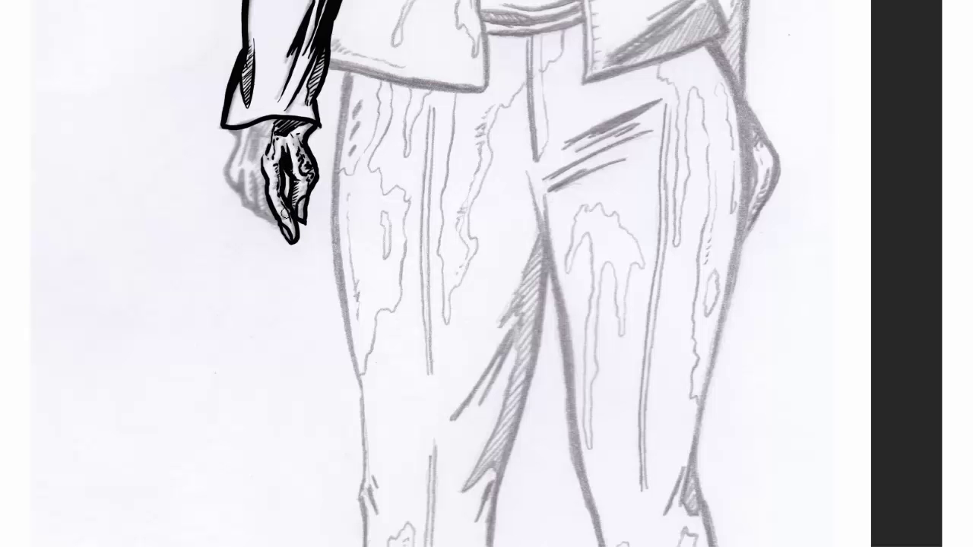
drag(283, 230, 252, 168)
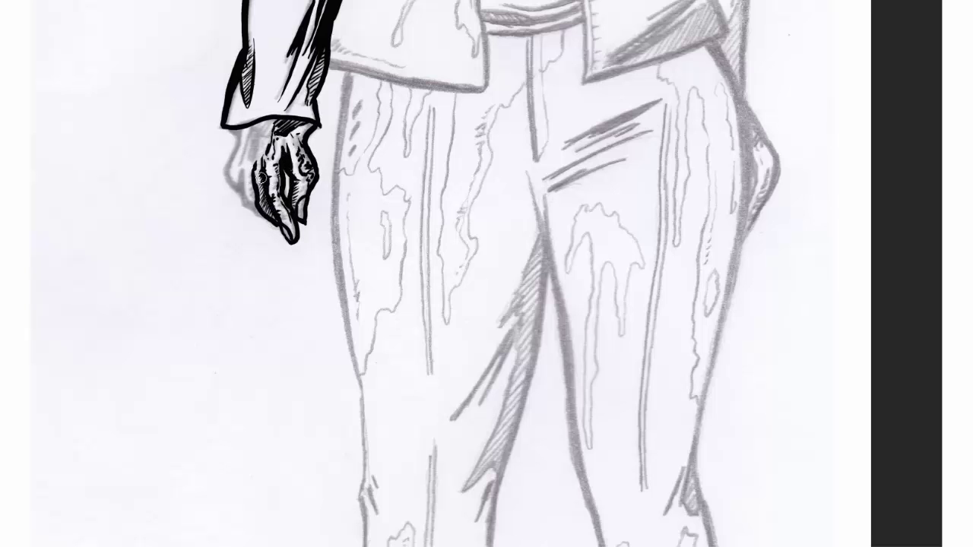
drag(268, 220, 240, 195)
Step: Finish the hand's left fingers and wrist hatching, thicken the cuff bottom, and add sleeve strokes
drag(248, 158, 240, 208)
drag(254, 182, 250, 206)
mouse_move(244, 157)
mouse_down()
mouse_move(271, 117)
mouse_move(228, 190)
mouse_up()
mouse_move(226, 125)
mouse_down()
mouse_move(313, 120)
mouse_move(247, 236)
mouse_up()
mouse_move(275, 46)
mouse_down()
mouse_move(259, 160)
mouse_move(290, 200)
mouse_move(287, 259)
mouse_move(330, 289)
mouse_move(280, 347)
mouse_move(318, 296)
mouse_up()
Step: Ink the jacket's left front edge down to a double hem, plus the sleeve-bottom hem line
drag(438, 30, 440, 273)
drag(426, 93, 428, 187)
mouse_move(336, 79)
mouse_down()
mouse_move(340, 343)
mouse_move(192, 315)
mouse_up()
mouse_move(345, 349)
mouse_down()
mouse_move(180, 312)
mouse_move(267, 322)
mouse_up()
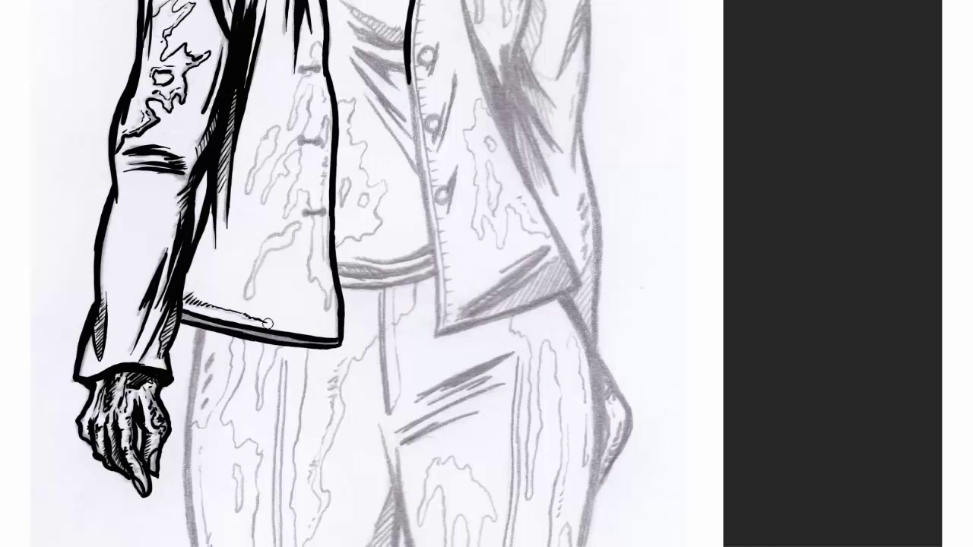
drag(303, 213, 327, 211)
Step: Ink toggle buttons down the jacket front and outline the blood drips around them
drag(300, 142, 324, 141)
mouse_move(300, 70)
mouse_down()
mouse_move(324, 70)
mouse_move(262, 209)
mouse_up()
drag(326, 114, 327, 196)
mouse_move(324, 134)
mouse_down()
mouse_move(312, 235)
mouse_move(328, 311)
mouse_up()
mouse_move(301, 228)
mouse_down()
mouse_move(268, 255)
mouse_move(247, 298)
mouse_up()
drag(304, 219, 257, 263)
mouse_move(280, 126)
mouse_down()
mouse_move(247, 228)
mouse_move(250, 187)
mouse_up()
Step: Ink the right jacket panel's front, bottom, side and diagonal edges
drag(438, 338, 411, 76)
mouse_move(438, 338)
mouse_down()
mouse_move(585, 285)
mouse_move(477, 46)
mouse_up()
mouse_move(532, 30)
mouse_down()
mouse_move(572, 111)
mouse_move(574, 158)
mouse_up()
drag(490, 298, 462, 202)
Step: Ink the collar strokes, three buttons, a dripping stain and lower-corner hatching on the right jacket panel
drag(452, 152, 429, 101)
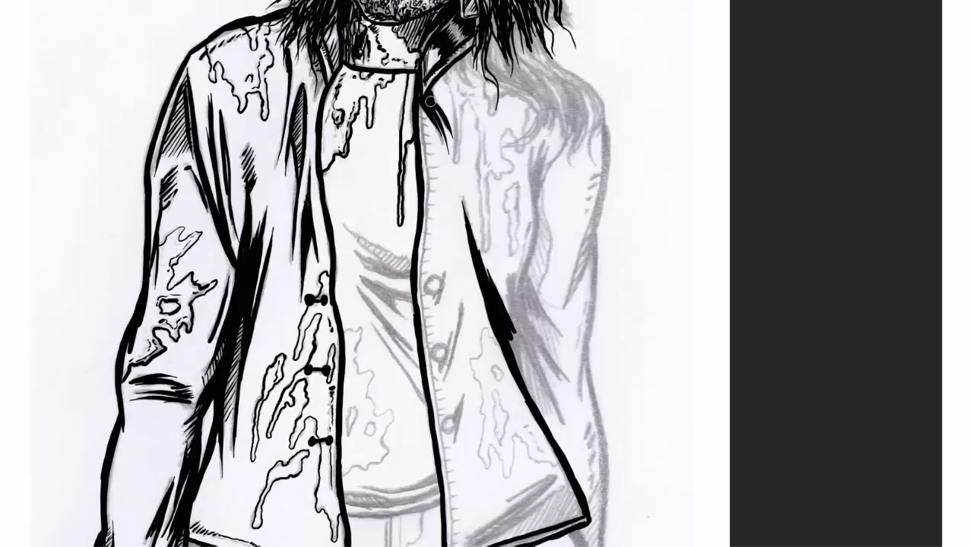
drag(437, 281, 435, 295)
drag(444, 334, 460, 372)
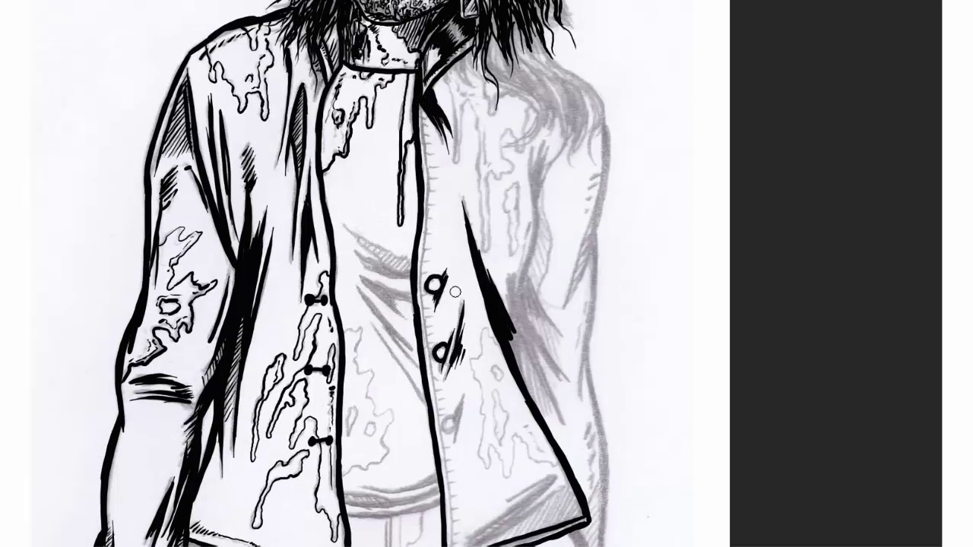
mouse_move(456, 420)
mouse_down()
mouse_move(456, 262)
mouse_move(471, 285)
mouse_up()
mouse_move(502, 181)
mouse_down()
mouse_move(492, 311)
mouse_move(563, 289)
mouse_move(566, 312)
mouse_up()
drag(505, 211, 509, 289)
mouse_move(567, 319)
mouse_down()
mouse_move(523, 342)
mouse_move(486, 380)
mouse_move(566, 331)
mouse_up()
drag(532, 376, 578, 334)
drag(562, 367, 595, 334)
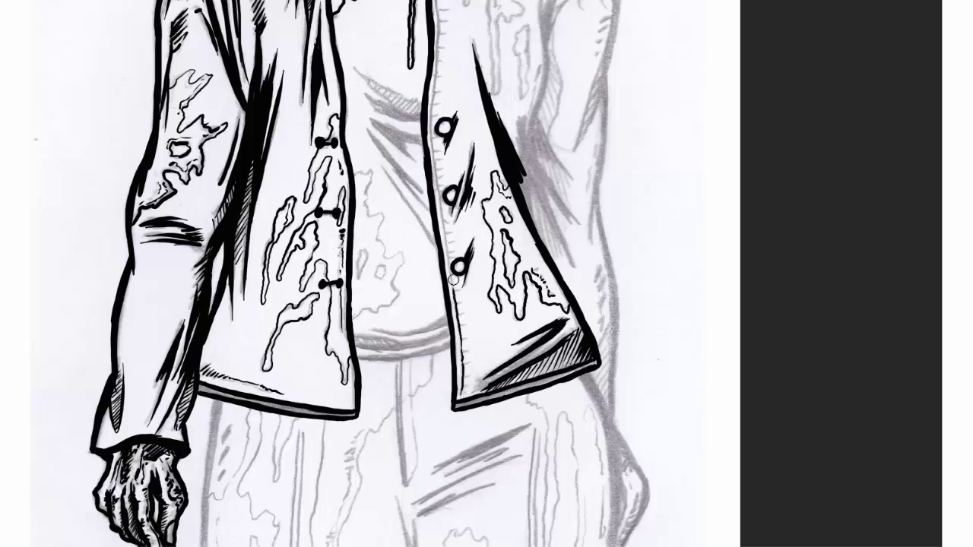
Step: Add dark hatching along the right jacket panel's edge and strokes up the back
drag(439, 19, 427, 211)
scroll(434, 97, up, 3)
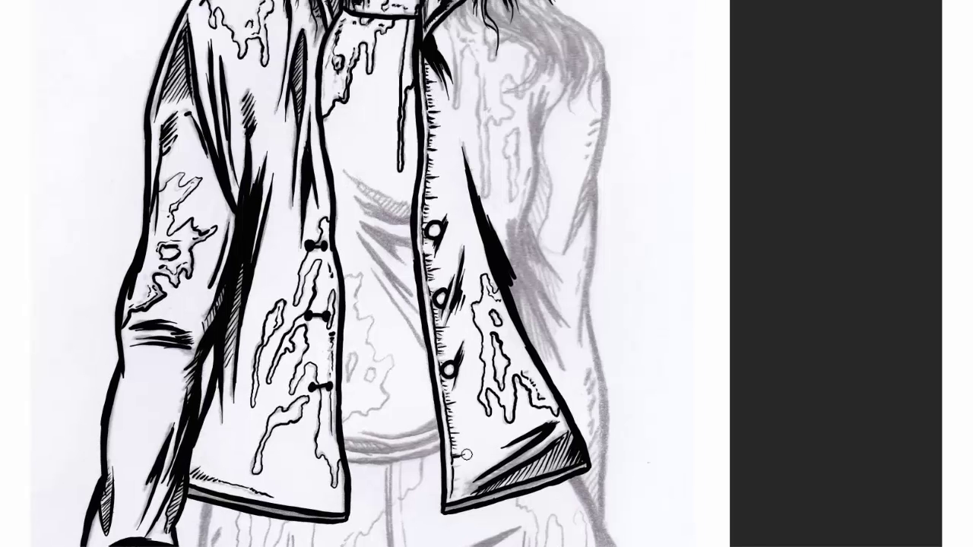
drag(517, 262, 559, 335)
drag(525, 260, 568, 335)
drag(540, 284, 571, 330)
drag(505, 246, 542, 307)
drag(507, 275, 553, 374)
drag(528, 223, 570, 295)
mouse_move(515, 251)
mouse_down()
mouse_move(538, 213)
mouse_move(546, 220)
mouse_move(540, 159)
mouse_up()
drag(552, 85, 532, 182)
drag(554, 141, 537, 239)
drag(548, 165, 527, 228)
drag(541, 268, 568, 300)
Step: Ink the shirt's hem, its pencil drips and the fold lines below the collar
mouse_move(349, 458)
mouse_down()
mouse_move(450, 443)
mouse_move(396, 440)
mouse_move(383, 430)
mouse_up()
drag(347, 272, 388, 422)
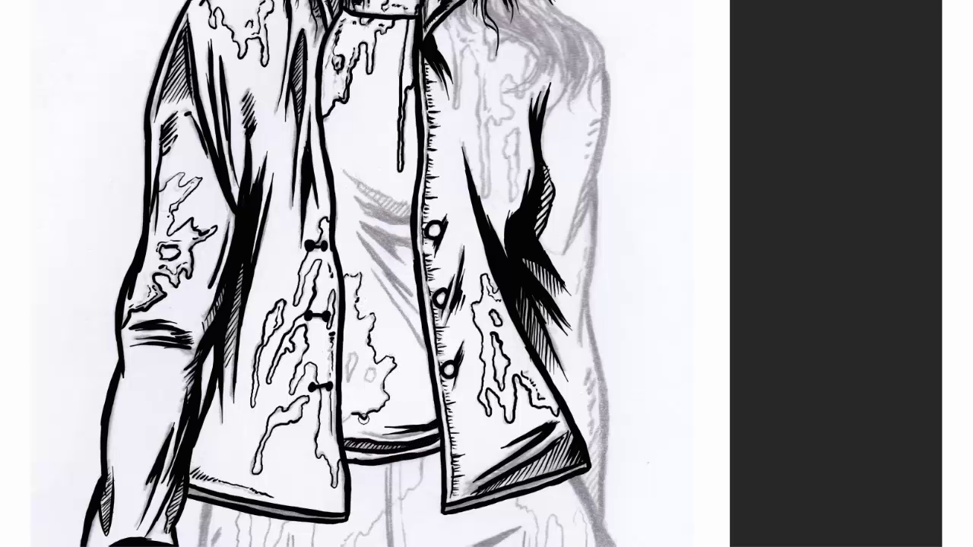
drag(344, 353, 386, 404)
drag(376, 256, 420, 346)
mouse_move(353, 226)
mouse_down()
mouse_move(420, 304)
mouse_move(424, 254)
mouse_up()
drag(338, 191, 407, 222)
drag(339, 168, 418, 219)
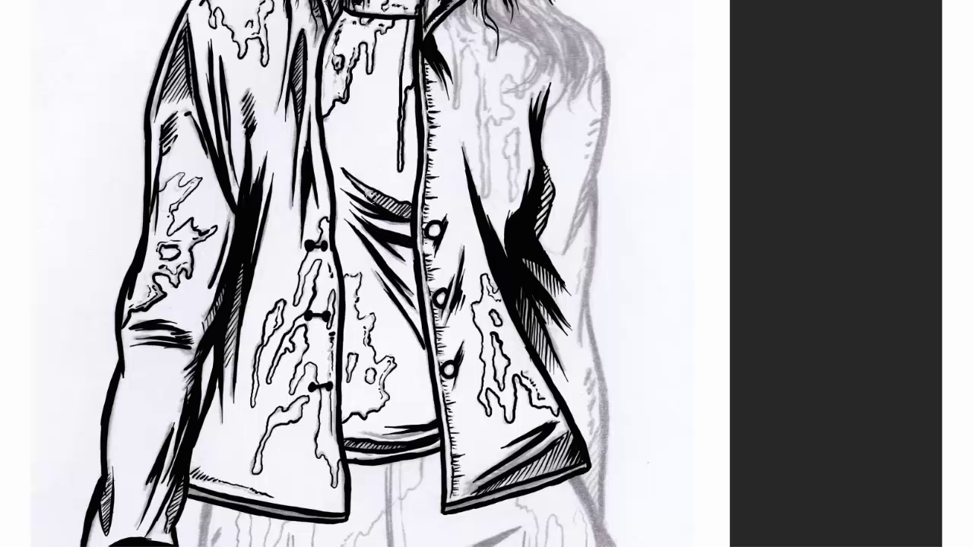
Step: Outline the right shoulder and arm, and ink drip stains on the right panel
drag(362, 158, 293, 300)
mouse_move(422, 111)
mouse_down()
mouse_move(532, 196)
mouse_move(535, 296)
mouse_up()
mouse_move(534, 270)
mouse_down()
mouse_move(492, 399)
mouse_move(499, 376)
mouse_up()
drag(444, 267, 442, 342)
drag(379, 157, 385, 251)
drag(403, 187, 416, 339)
drag(453, 215, 419, 340)
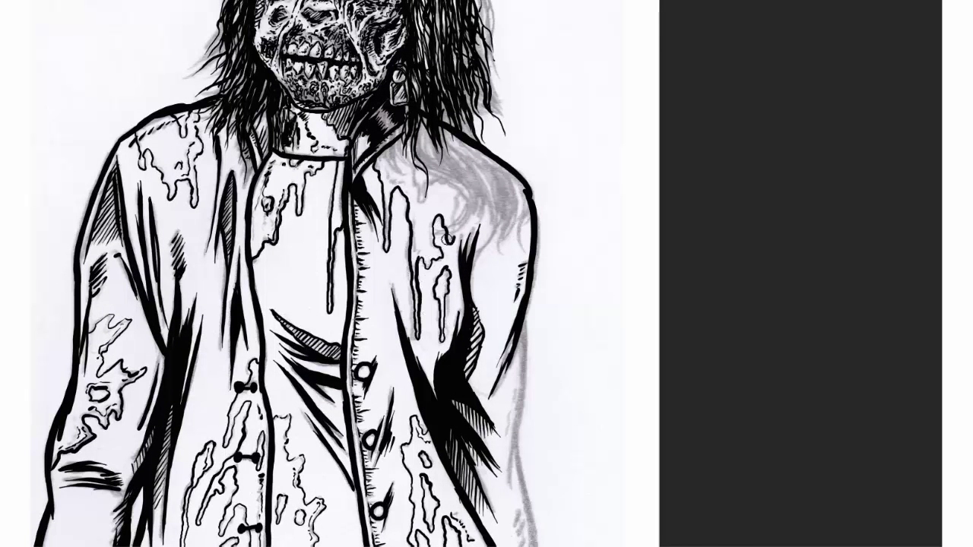
drag(462, 190, 448, 238)
mouse_move(420, 126)
mouse_down()
mouse_move(430, 188)
mouse_move(520, 199)
mouse_up()
Step: Outline the shoulder drips, then ink a tapered thick line down the jacket edge and right hip
mouse_move(455, 145)
mouse_down()
mouse_move(491, 161)
mouse_move(424, 219)
mouse_up()
mouse_move(389, 180)
mouse_down()
mouse_move(412, 194)
mouse_move(423, 257)
mouse_up()
drag(438, 233, 444, 240)
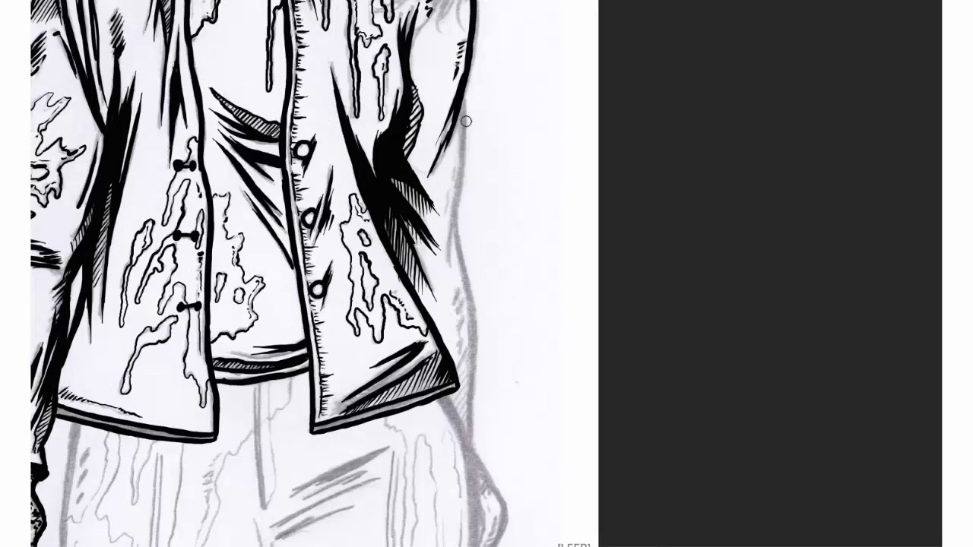
drag(465, 192, 471, 459)
drag(471, 463, 453, 411)
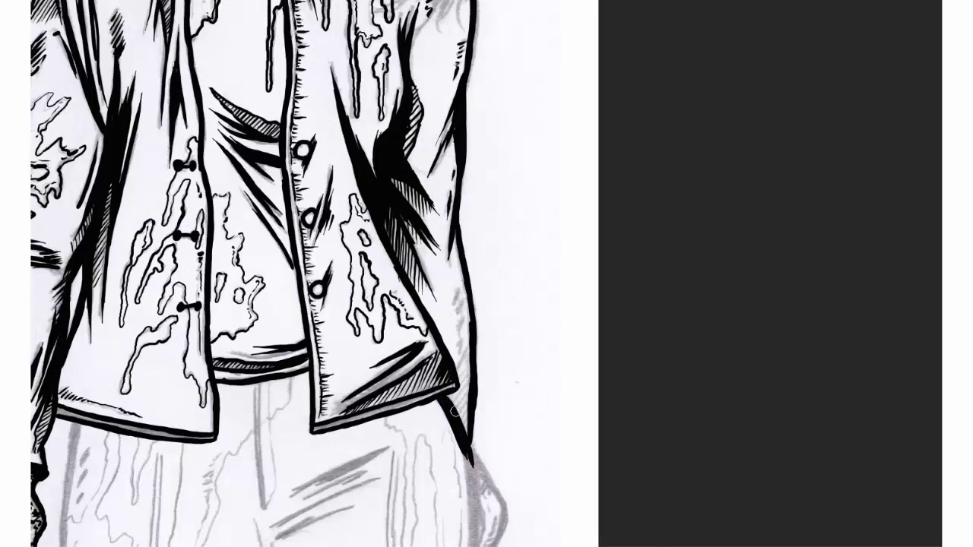
drag(541, 270, 520, 395)
drag(532, 199, 565, 278)
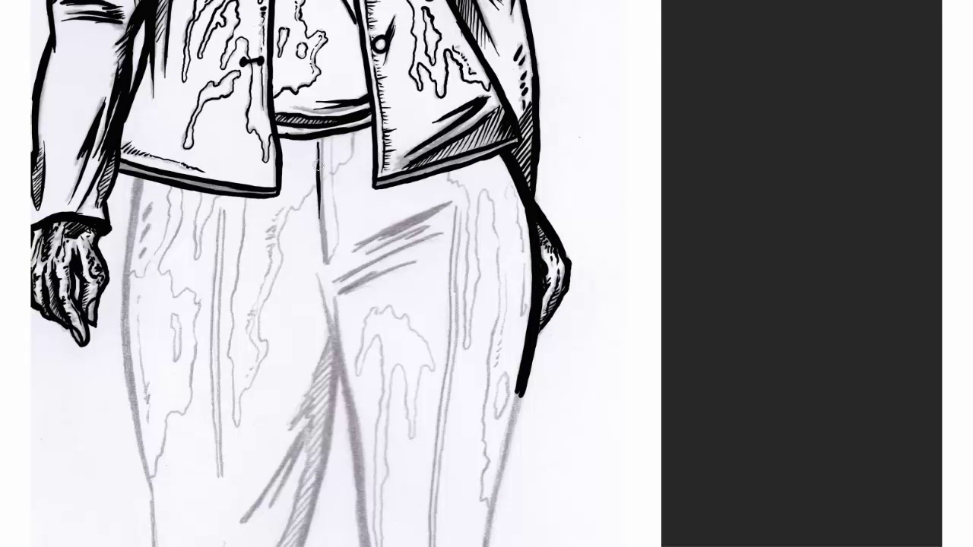
Step: Ink the trouser fly line, a drip down the left leg and its outer outline
drag(318, 166, 325, 262)
drag(322, 143, 334, 227)
mouse_move(315, 186)
mouse_down()
mouse_move(262, 361)
mouse_move(228, 312)
mouse_move(245, 199)
mouse_up()
drag(282, 209, 268, 244)
mouse_move(150, 481)
mouse_down()
mouse_move(130, 222)
mouse_move(138, 181)
mouse_move(200, 304)
mouse_move(160, 454)
mouse_up()
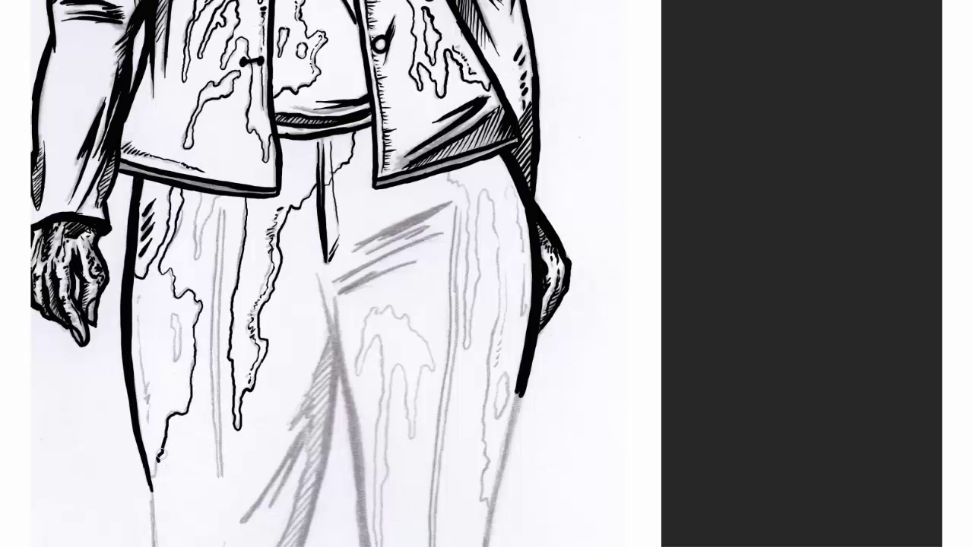
Step: Ink the crotch strokes, then outline and hatch the inner-leg shadow shape
drag(216, 205, 222, 487)
scroll(228, 342, down, 5)
drag(292, 357, 341, 105)
drag(344, 67, 357, 159)
drag(325, 40, 343, 106)
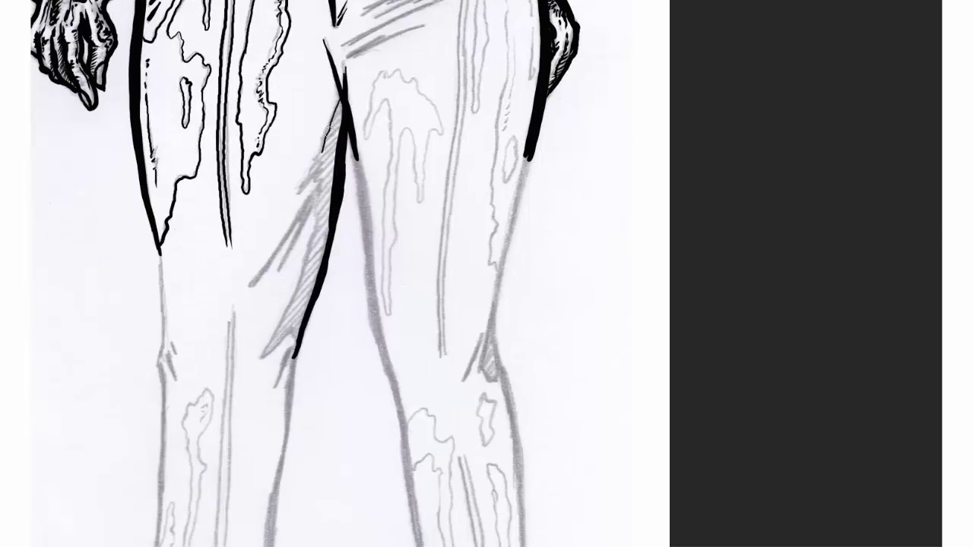
drag(318, 207, 260, 358)
drag(333, 171, 328, 242)
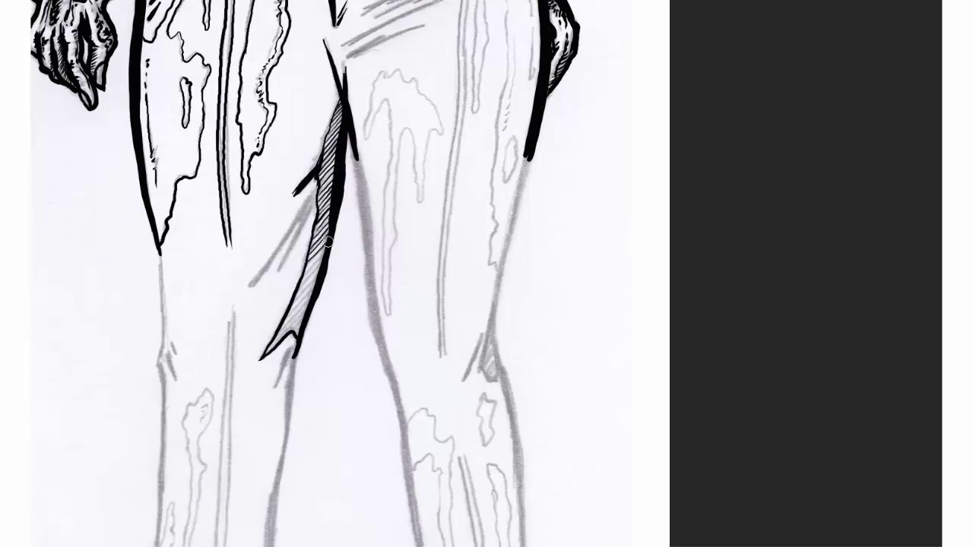
drag(319, 190, 275, 277)
drag(311, 203, 249, 292)
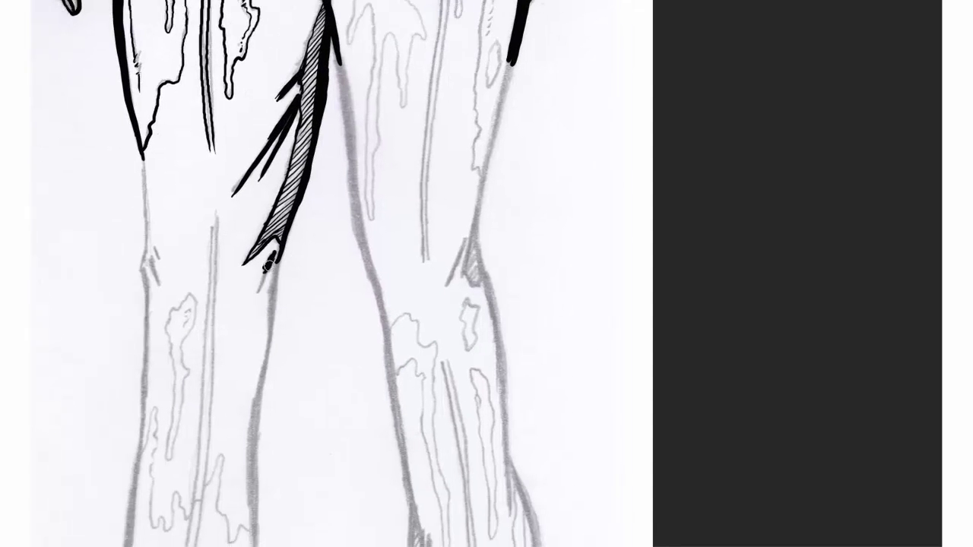
Step: Ink the left leg's side lines and the fold lines up its middle
drag(278, 257, 266, 351)
drag(150, 266, 140, 153)
mouse_move(152, 244)
mouse_down()
mouse_move(161, 287)
mouse_move(129, 532)
mouse_up()
drag(152, 296, 141, 415)
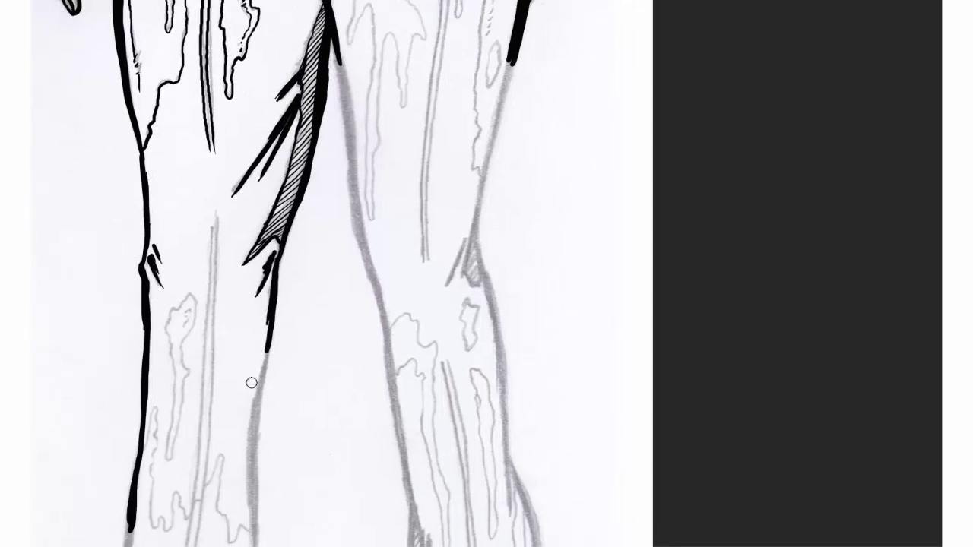
drag(252, 382, 252, 524)
drag(269, 323, 251, 440)
scroll(179, 457, down, 3)
drag(177, 470, 215, 78)
drag(187, 448, 220, 73)
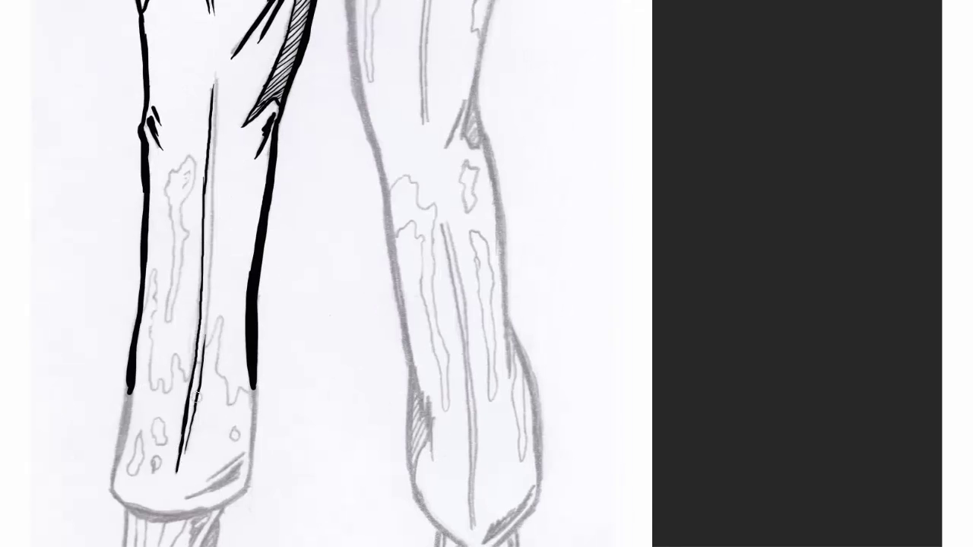
Step: Outline the jagged drip stains on the left leg and the left trouser cuff
drag(220, 313, 245, 388)
drag(169, 184, 185, 199)
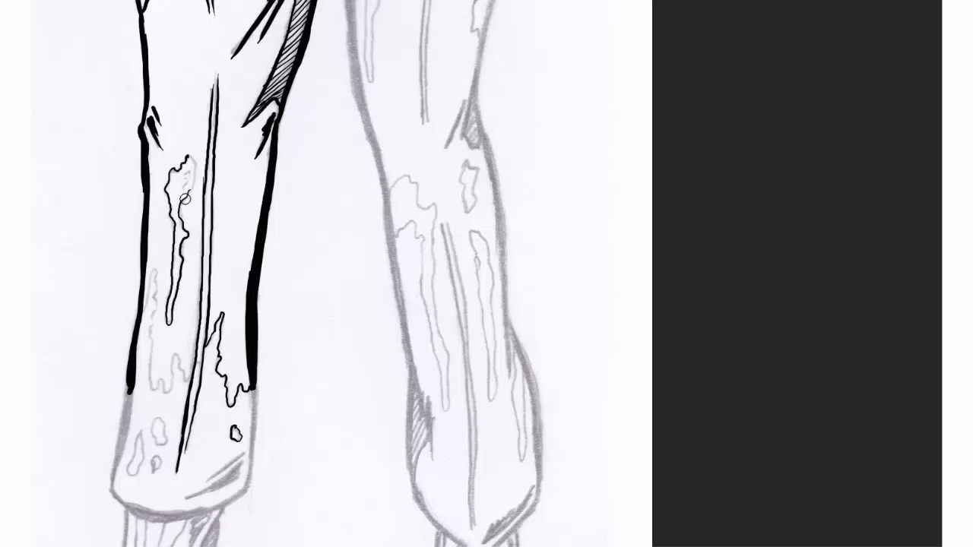
drag(155, 266, 178, 363)
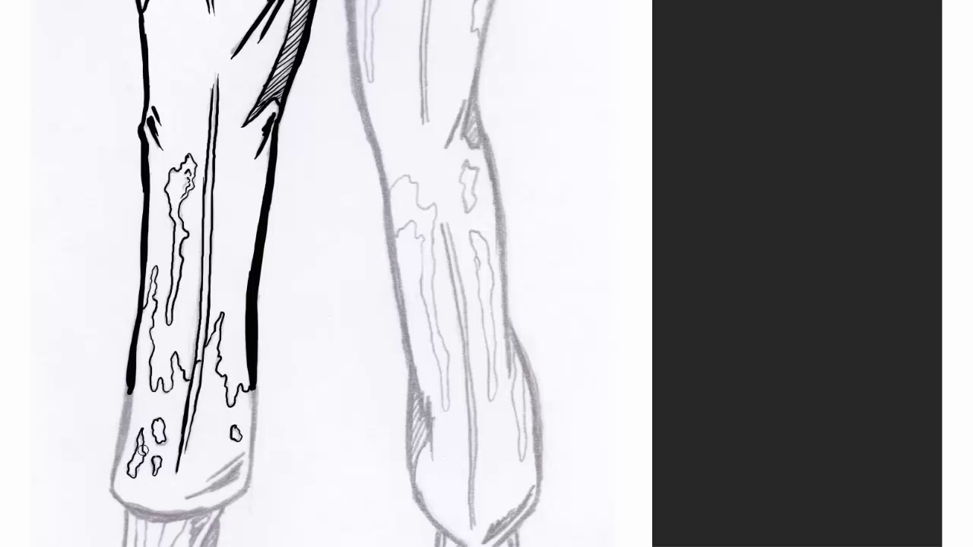
mouse_move(334, 152)
mouse_down()
mouse_move(251, 302)
mouse_move(205, 301)
mouse_move(201, 210)
mouse_up()
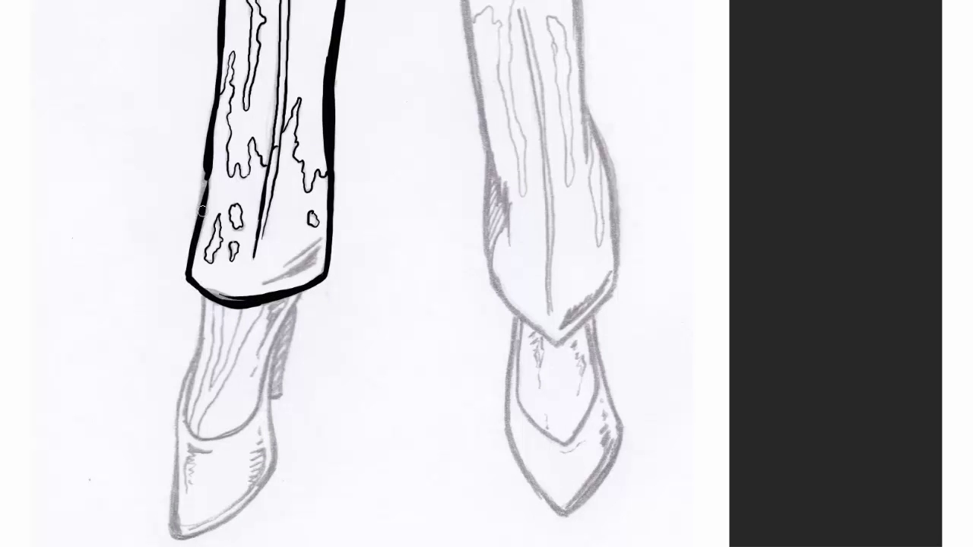
Step: Ink the left shoe's edges, inner folds, toe and shaded heel below the cuff
drag(319, 251, 267, 275)
drag(288, 313, 245, 419)
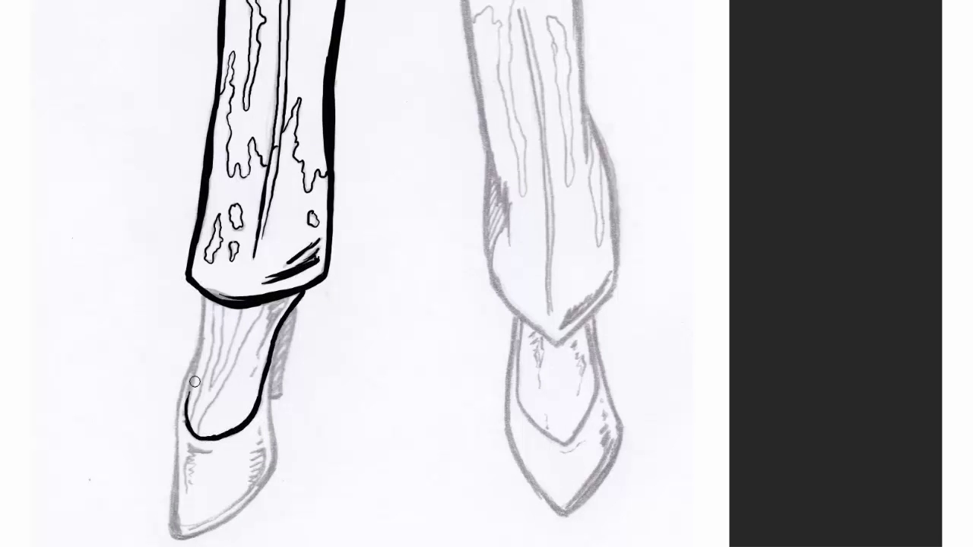
drag(195, 381, 205, 298)
drag(264, 303, 196, 432)
drag(215, 302, 192, 423)
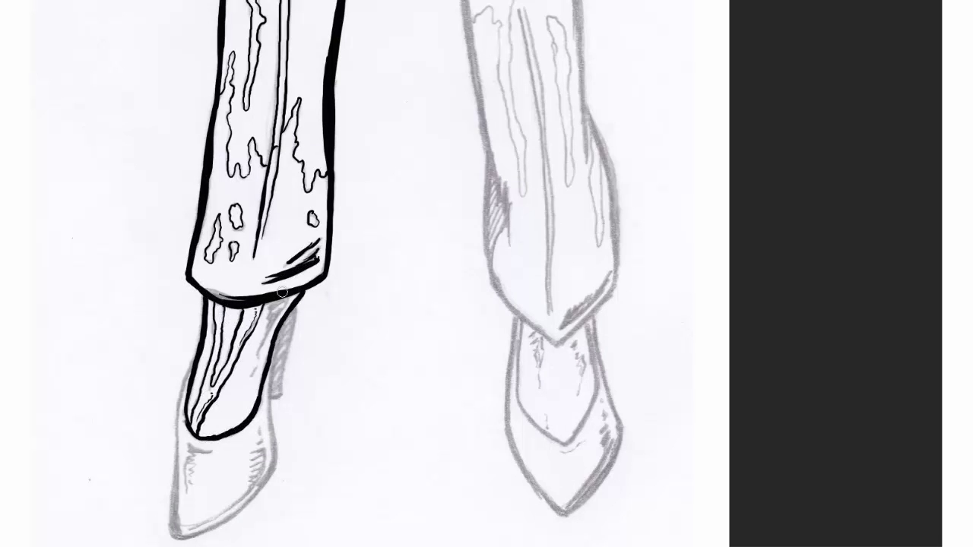
drag(292, 308, 270, 385)
drag(194, 359, 169, 532)
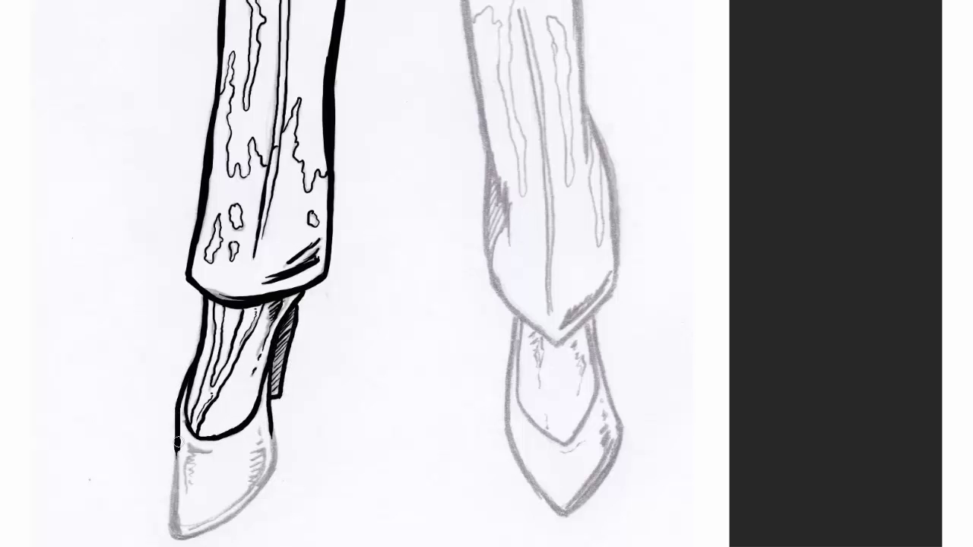
mouse_move(307, 424)
mouse_down()
mouse_move(347, 230)
mouse_move(309, 281)
mouse_up()
mouse_move(312, 266)
mouse_down()
mouse_move(212, 338)
mouse_move(228, 333)
mouse_up()
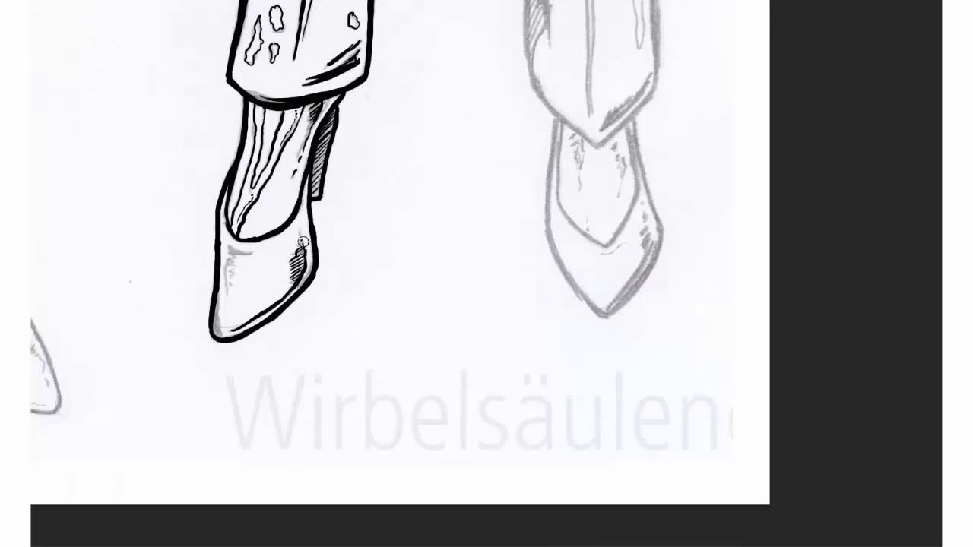
Step: Ink the right cuff's pointed edge, the shaded right shoe and the right leg's outer edge
mouse_move(530, 73)
mouse_down()
mouse_move(596, 144)
mouse_move(658, 82)
mouse_up()
drag(630, 128, 604, 244)
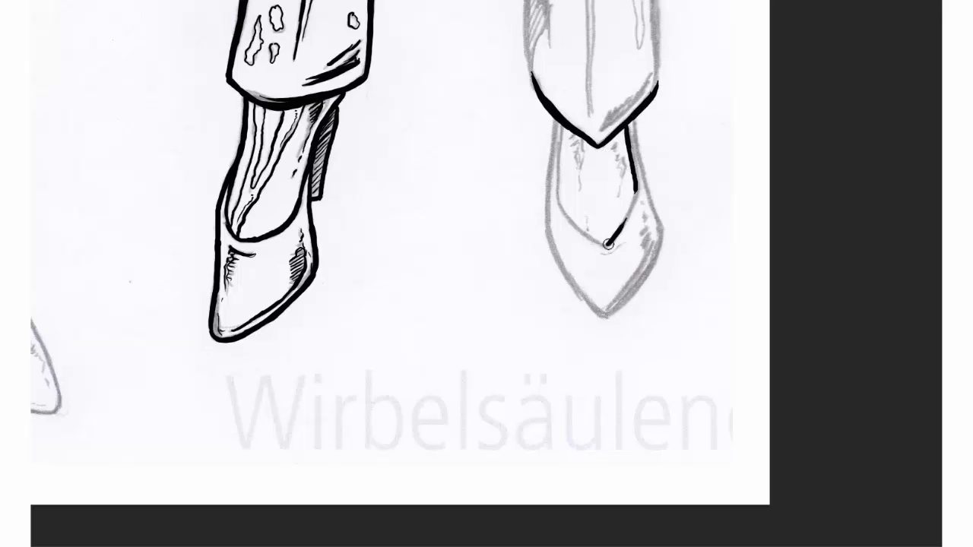
drag(559, 123, 602, 243)
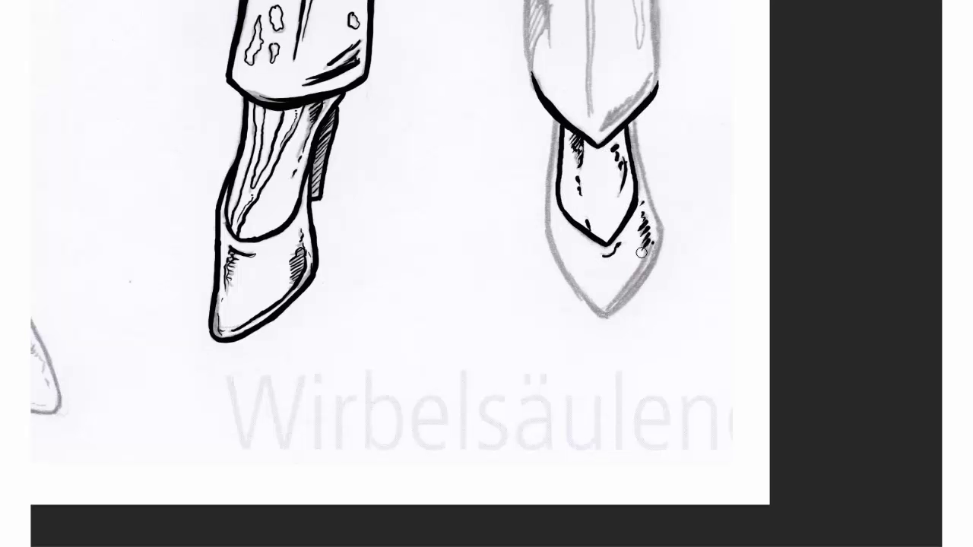
drag(658, 220, 606, 315)
drag(629, 120, 661, 228)
mouse_move(555, 121)
mouse_down()
mouse_move(548, 243)
mouse_move(605, 315)
mouse_up()
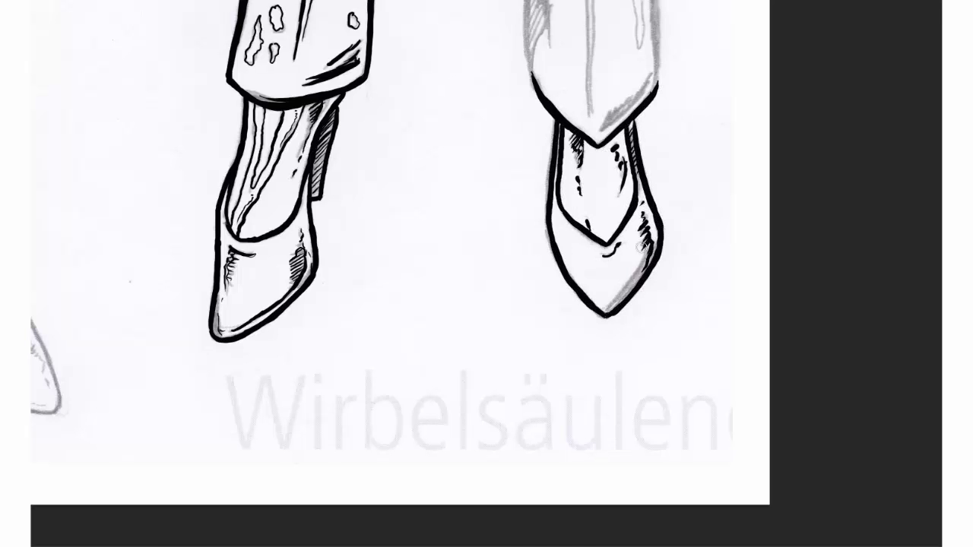
drag(641, 247, 554, 460)
drag(564, 149, 566, 308)
drag(530, 52, 553, 266)
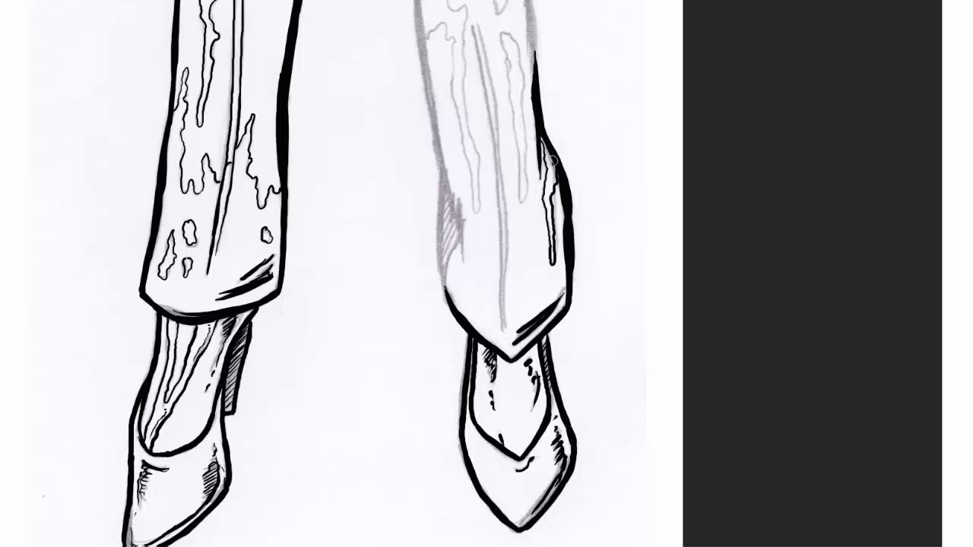
Step: Ink the right trouser leg's inner and outer edges, closing gaps in both legs' edges
mouse_move(455, 304)
mouse_down()
mouse_move(446, 167)
mouse_move(456, 263)
mouse_up()
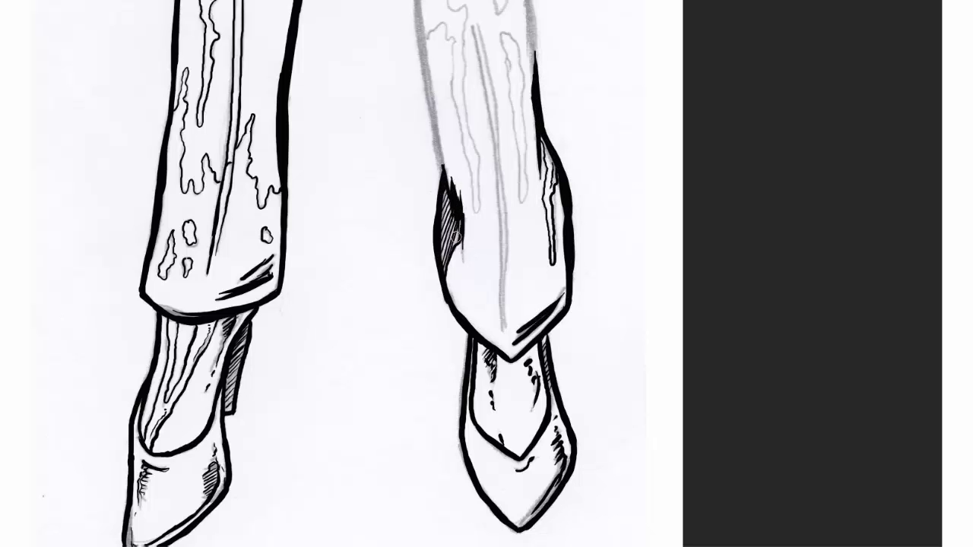
drag(456, 228, 440, 442)
drag(520, 304, 497, 159)
mouse_move(505, 217)
mouse_down()
mouse_move(480, 106)
mouse_move(493, 171)
mouse_move(500, 40)
mouse_up()
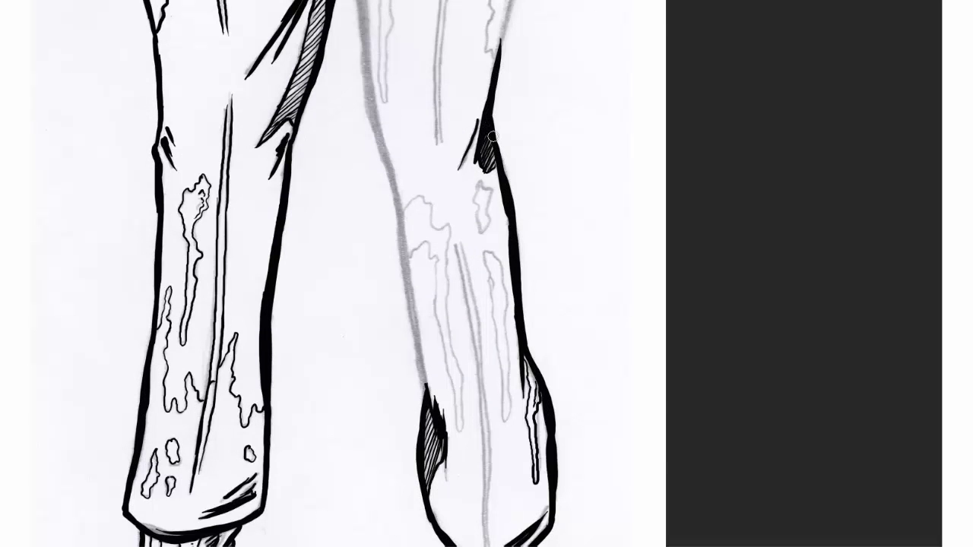
drag(430, 395, 387, 176)
drag(403, 221, 359, 12)
drag(361, 69, 361, 290)
drag(342, 144, 365, 254)
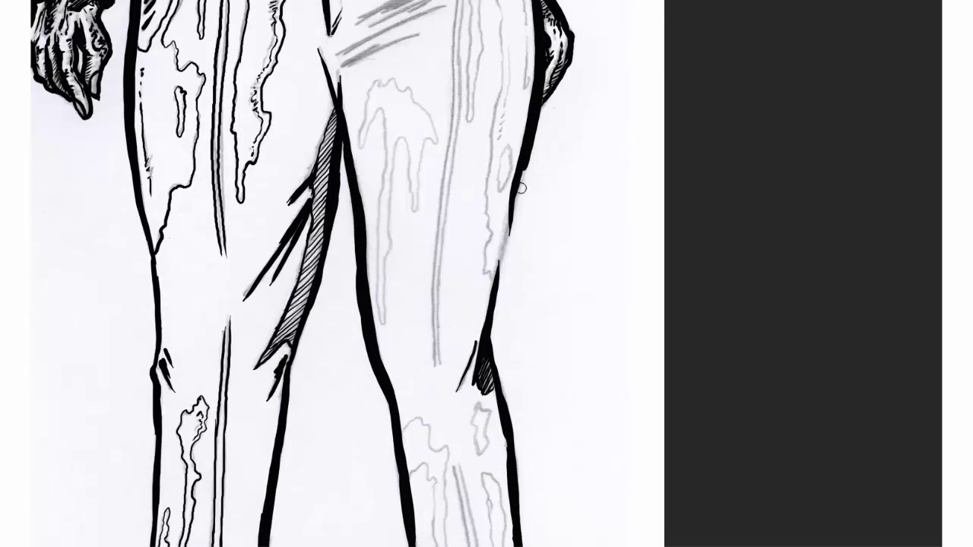
drag(526, 159, 497, 296)
Step: Trace the drip lines on the right leg and the drip stain on the thigh
scroll(534, 15, up, 5)
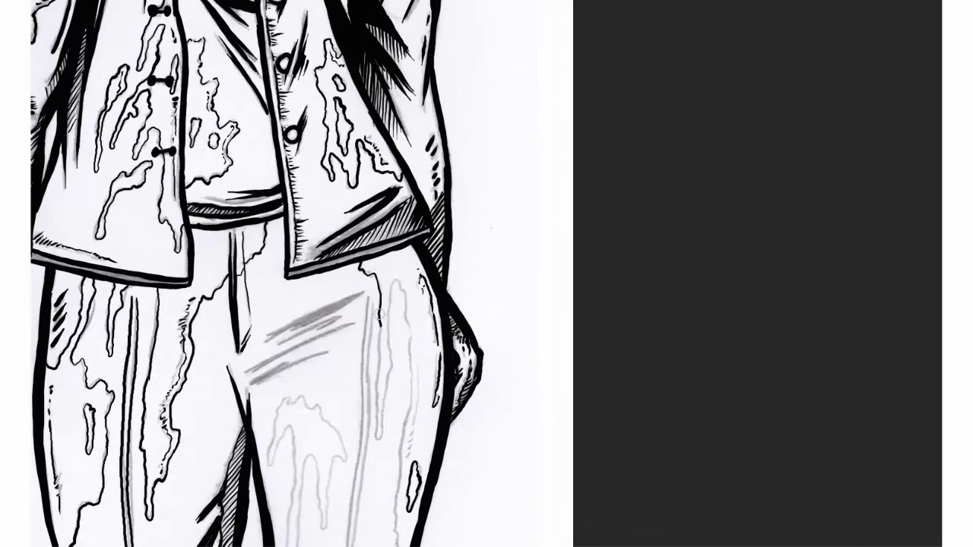
drag(380, 314, 378, 446)
drag(399, 278, 401, 465)
scroll(407, 436, down, 4)
drag(400, 202, 395, 298)
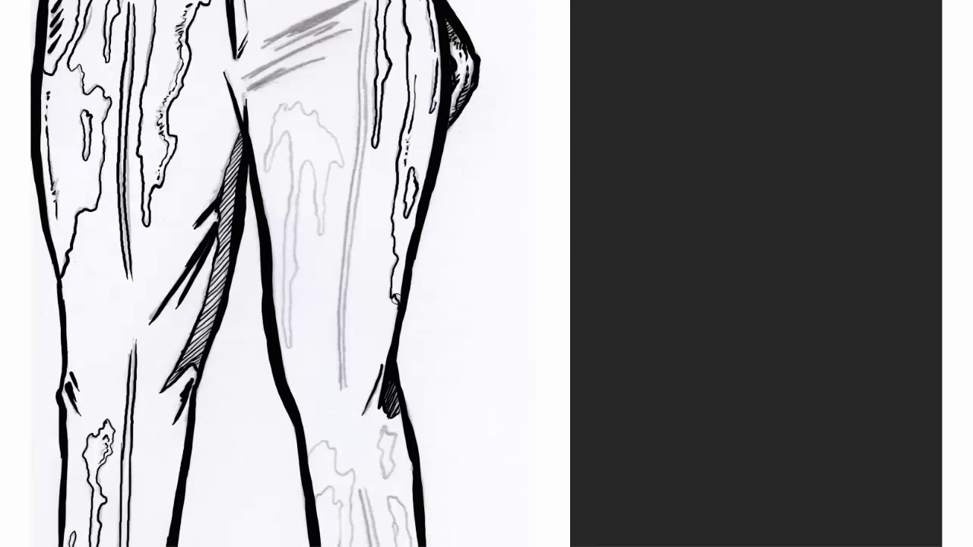
mouse_move(275, 118)
mouse_down()
mouse_move(287, 279)
mouse_move(300, 190)
mouse_move(345, 160)
mouse_move(327, 137)
mouse_up()
Step: Ink the shin line, the grey loop on the shin and its stain contour
drag(252, 86, 334, 53)
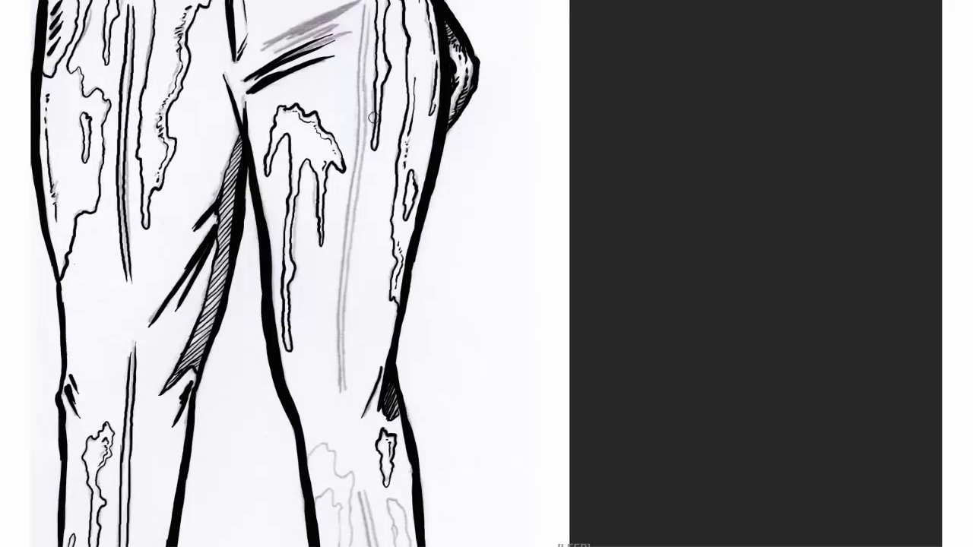
scroll(304, 228, up, 2)
mouse_move(310, 532)
mouse_down()
mouse_move(307, 426)
mouse_move(336, 184)
mouse_up()
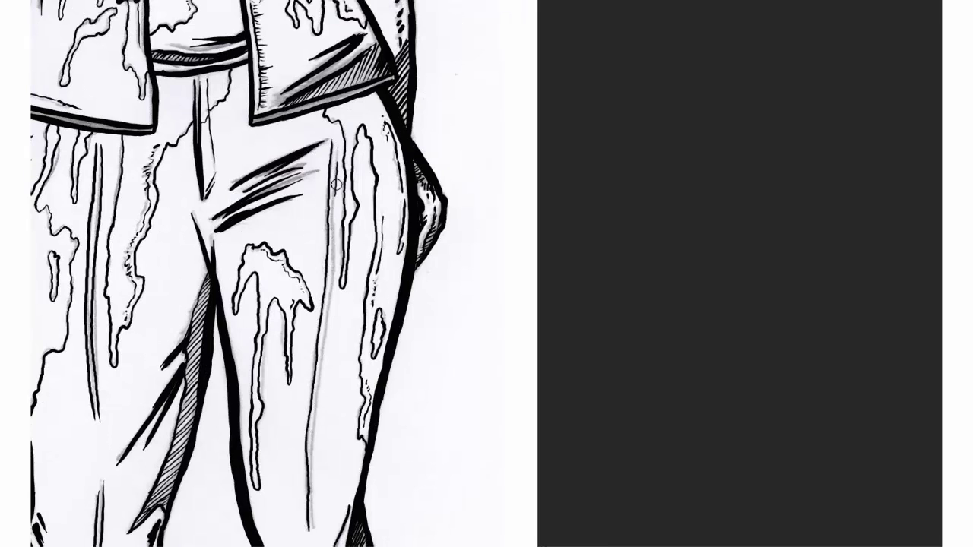
mouse_move(281, 234)
mouse_down()
mouse_move(267, 157)
mouse_move(310, 294)
mouse_up()
drag(324, 346, 311, 178)
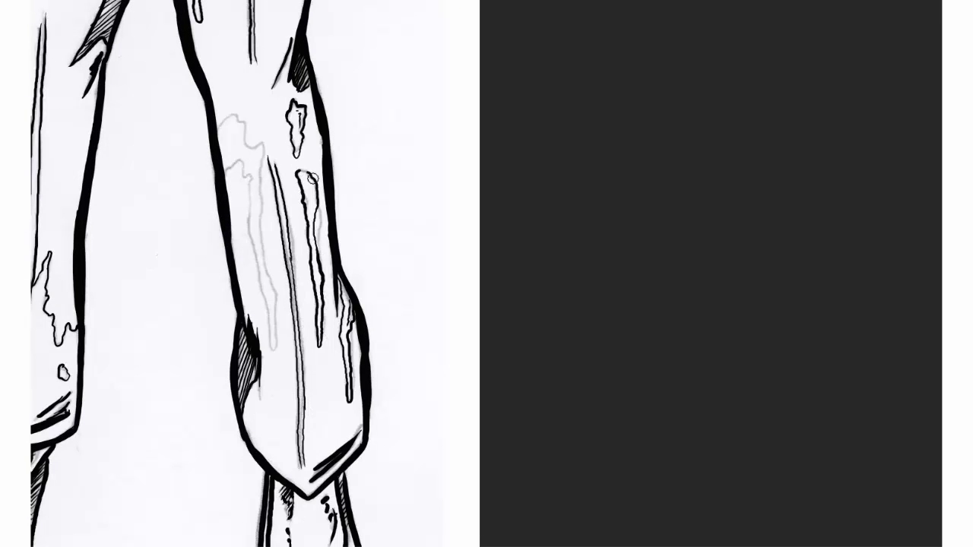
mouse_move(237, 114)
mouse_down()
mouse_move(275, 342)
mouse_move(245, 176)
mouse_up()
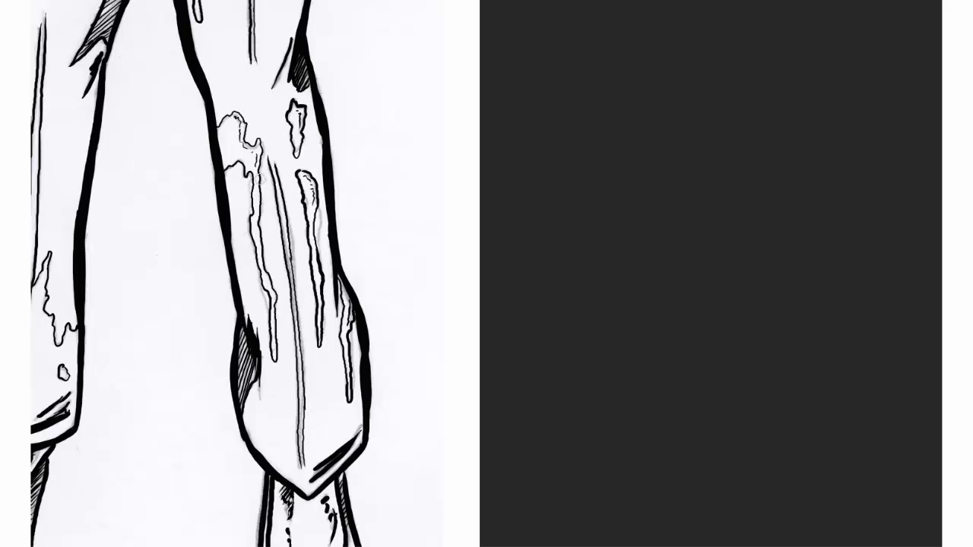
Step: Zoom into the head, touch up the face with a larger brush, then fit the figure on screen
click(304, 84)
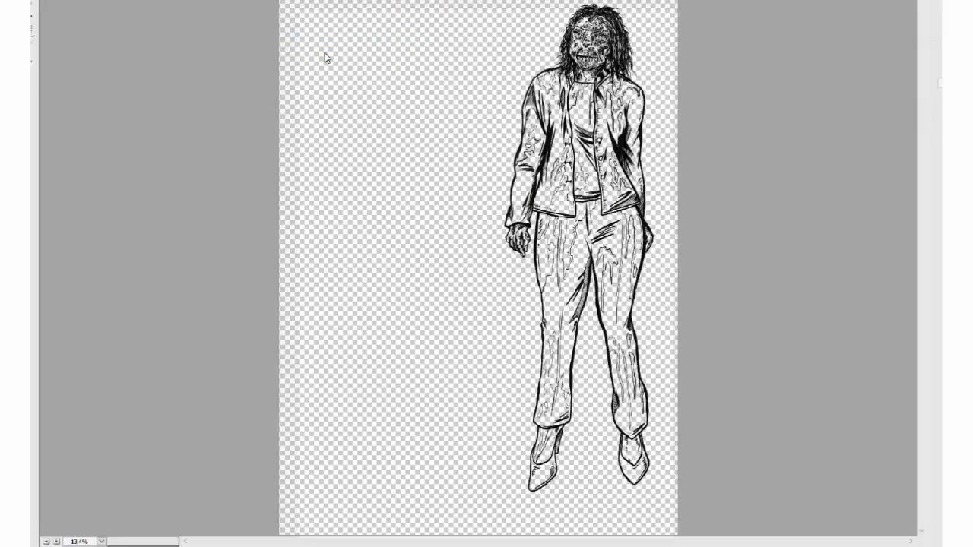
key(ctrl+plus)
key(ctrl+plus)
key(ctrl+plus)
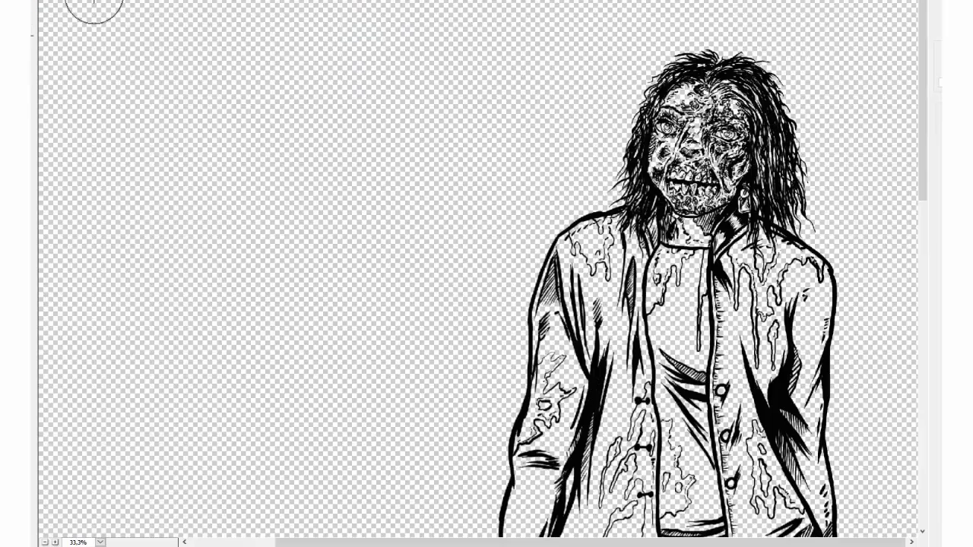
key(bracketright)
key(bracketright)
key(bracketright)
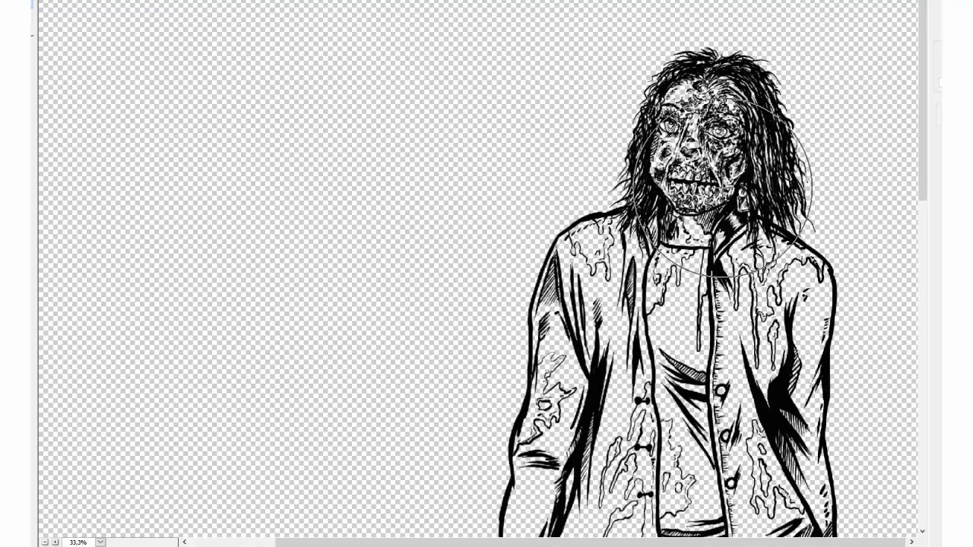
drag(707, 186, 684, 194)
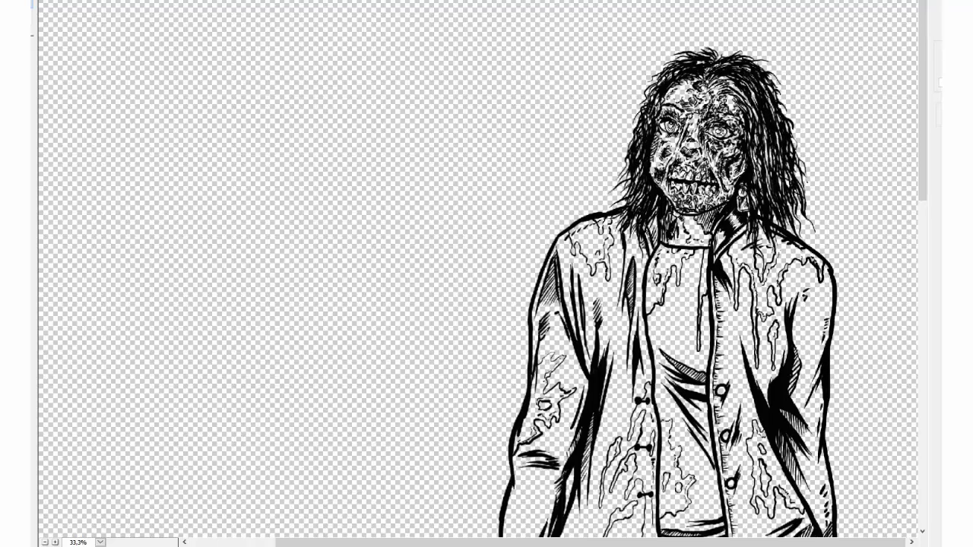
key(ctrl+0)
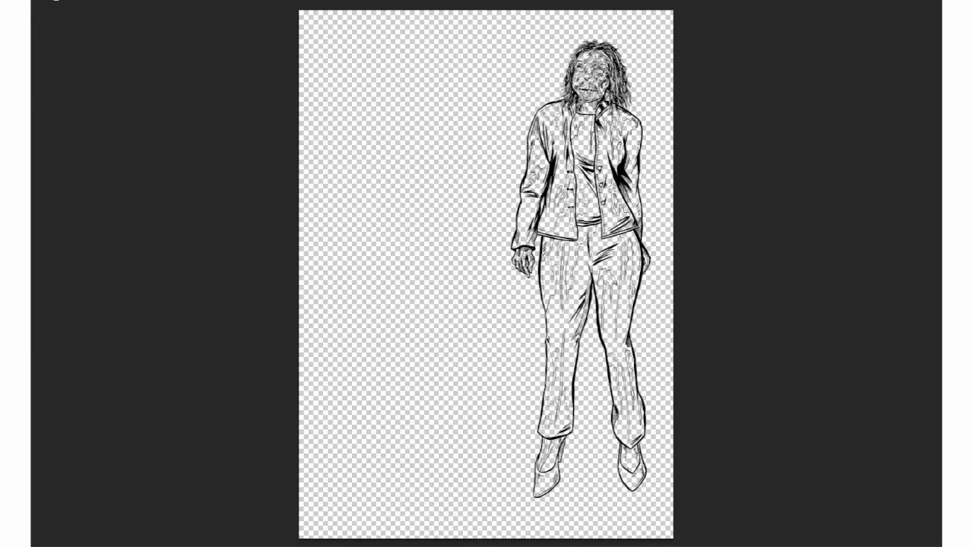
Step: Save the finished zombie ink drawing via File > Speichern
click(152, 114)
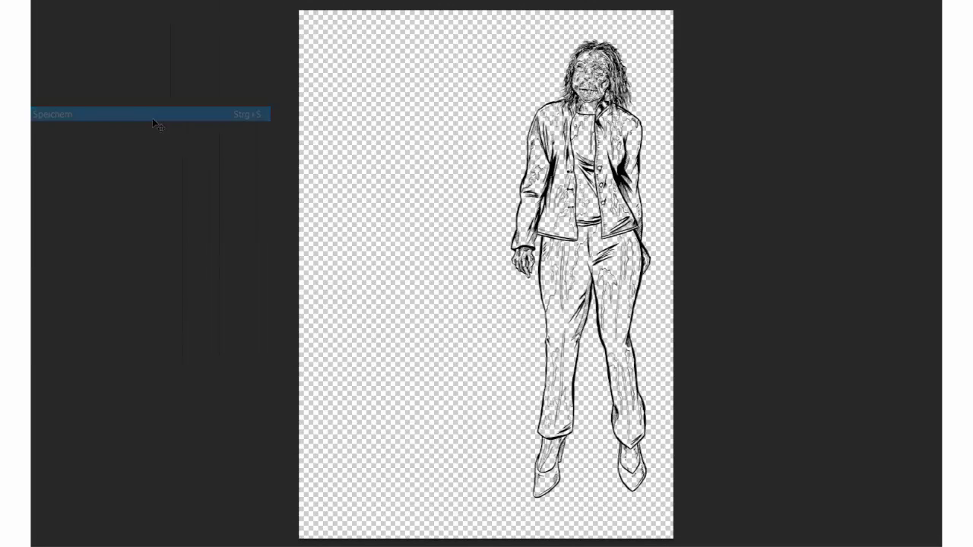